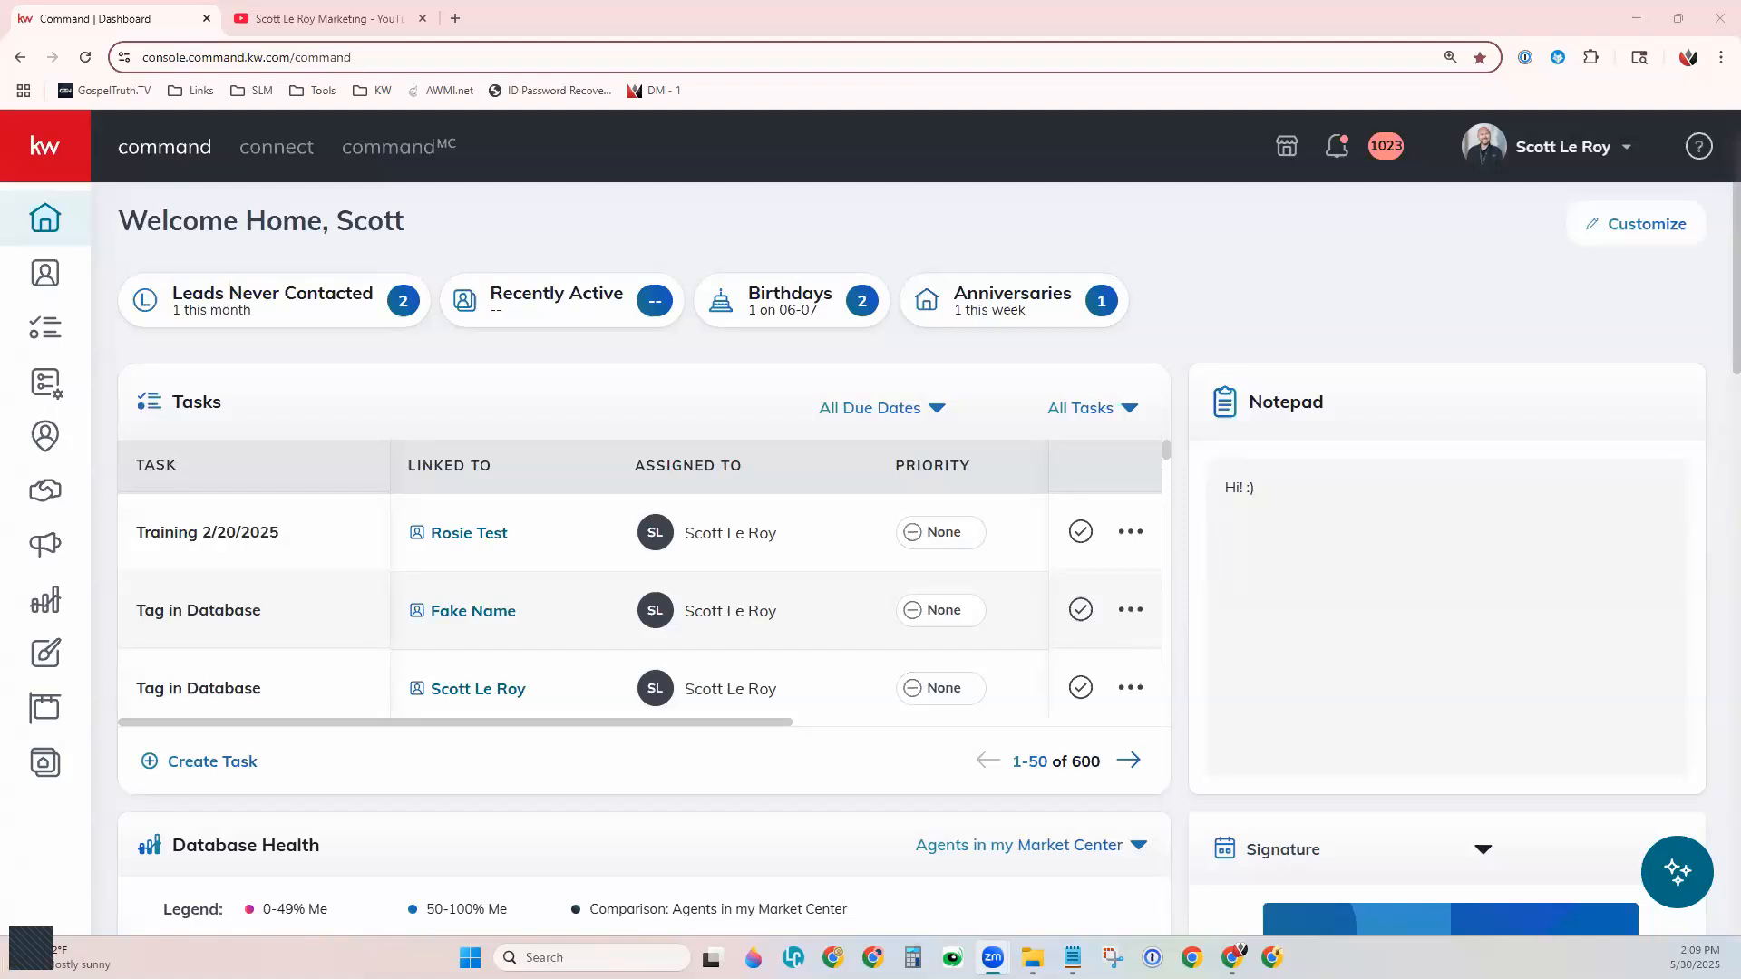
# Step: Create a new SmartPlan named "Video SmartPlan"
pyautogui.click(68, 394)
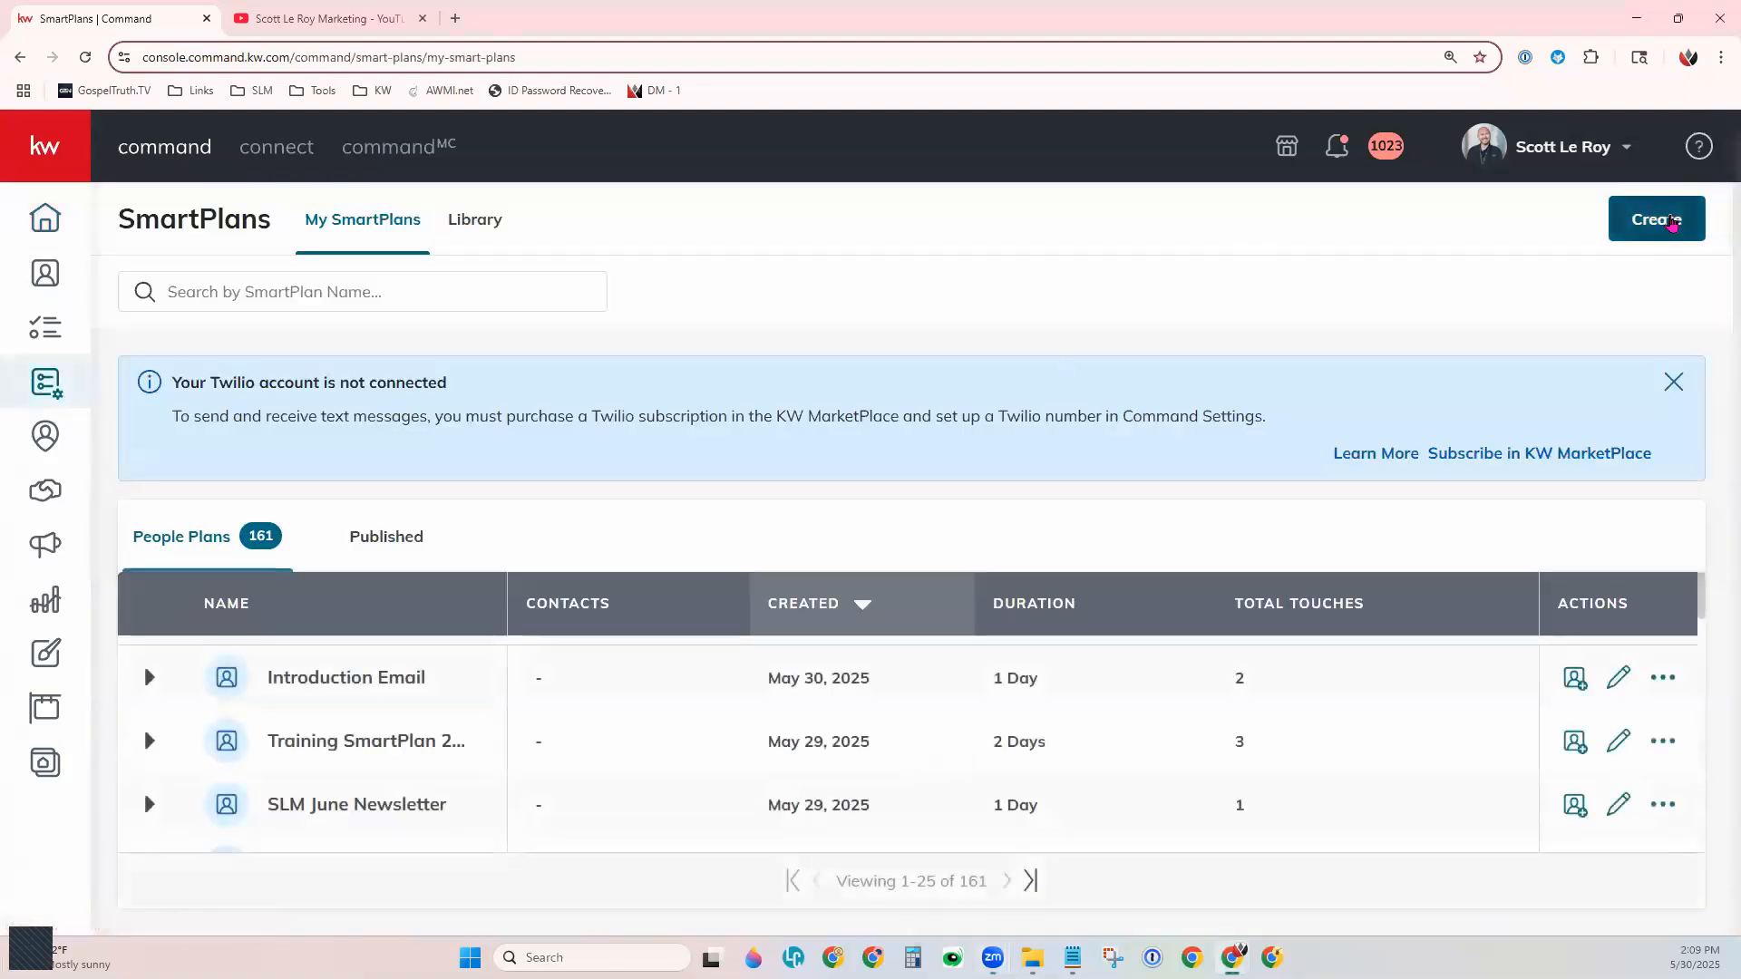
pyautogui.click(1675, 223)
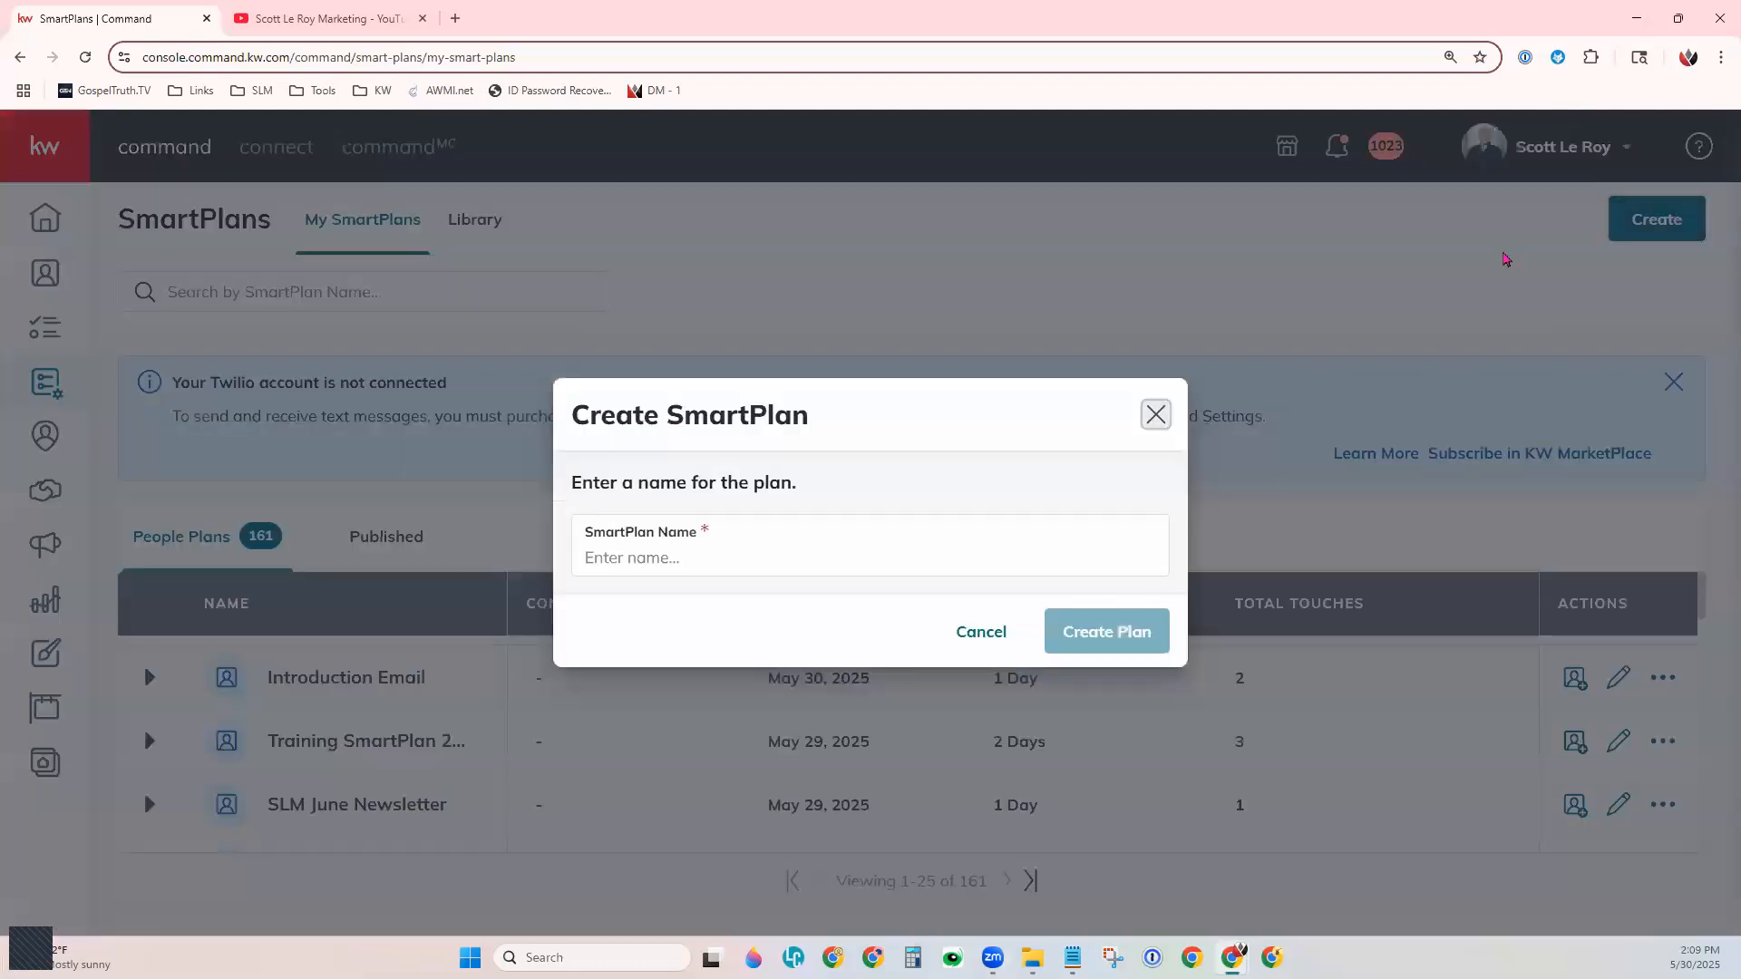
pyautogui.click(849, 559)
pyautogui.write('Vi')
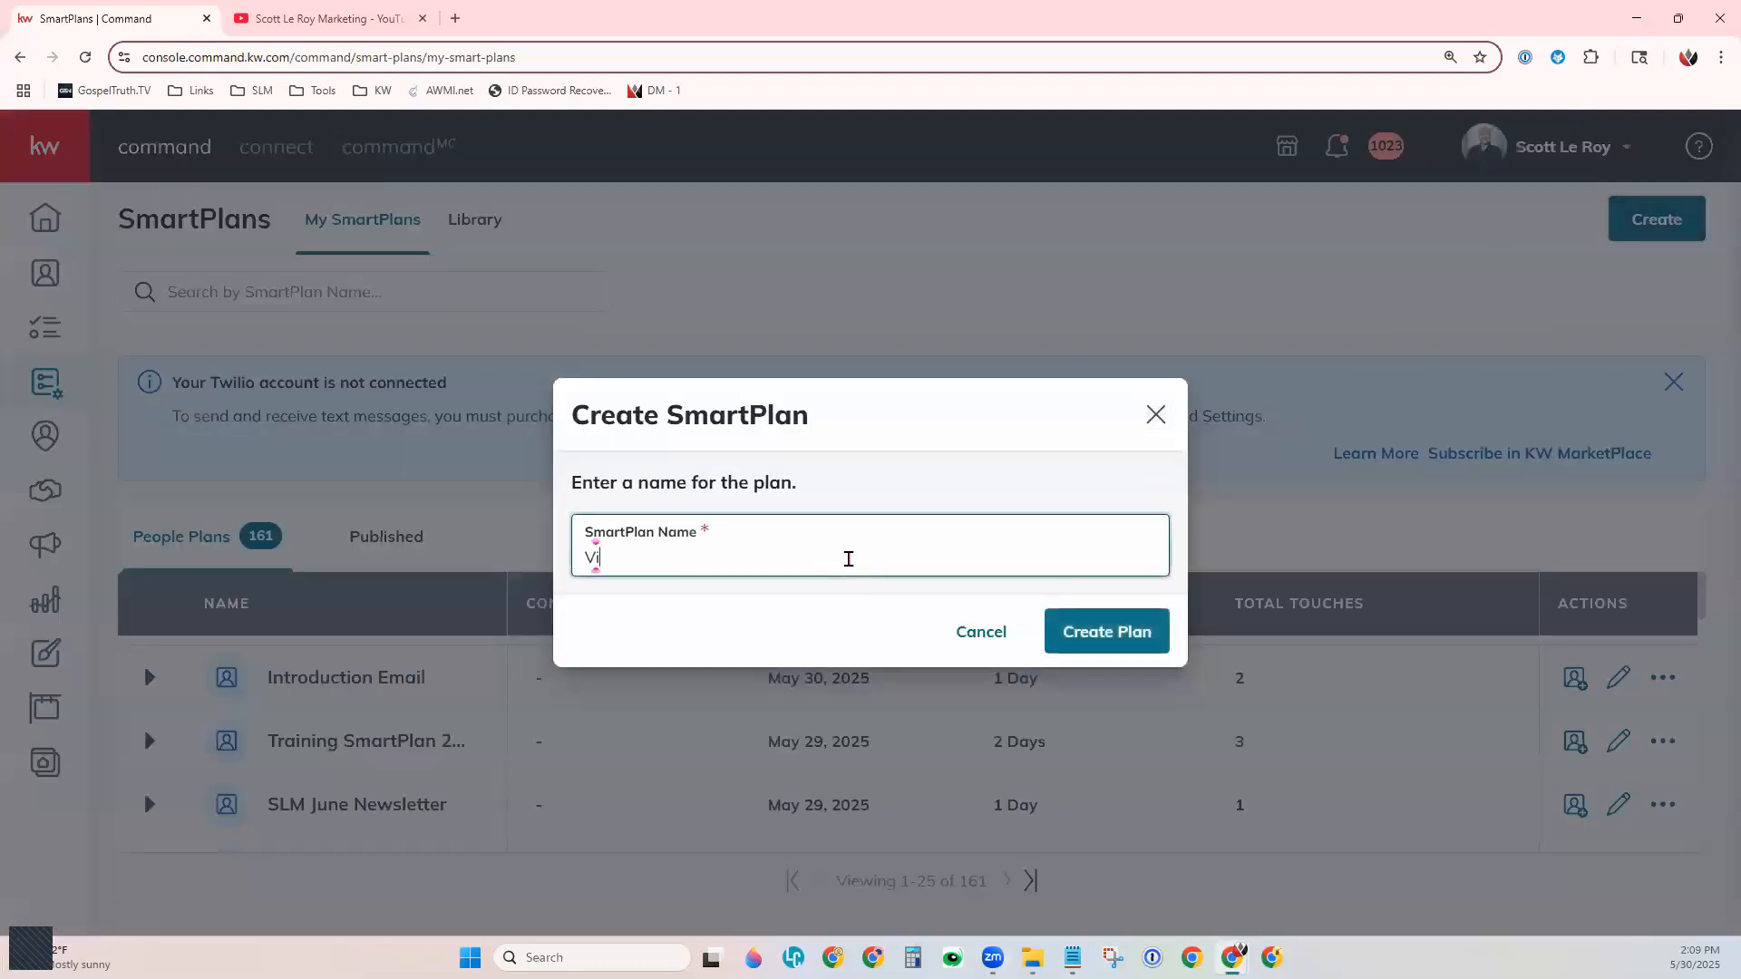
pyautogui.write('deo SmartPlan')
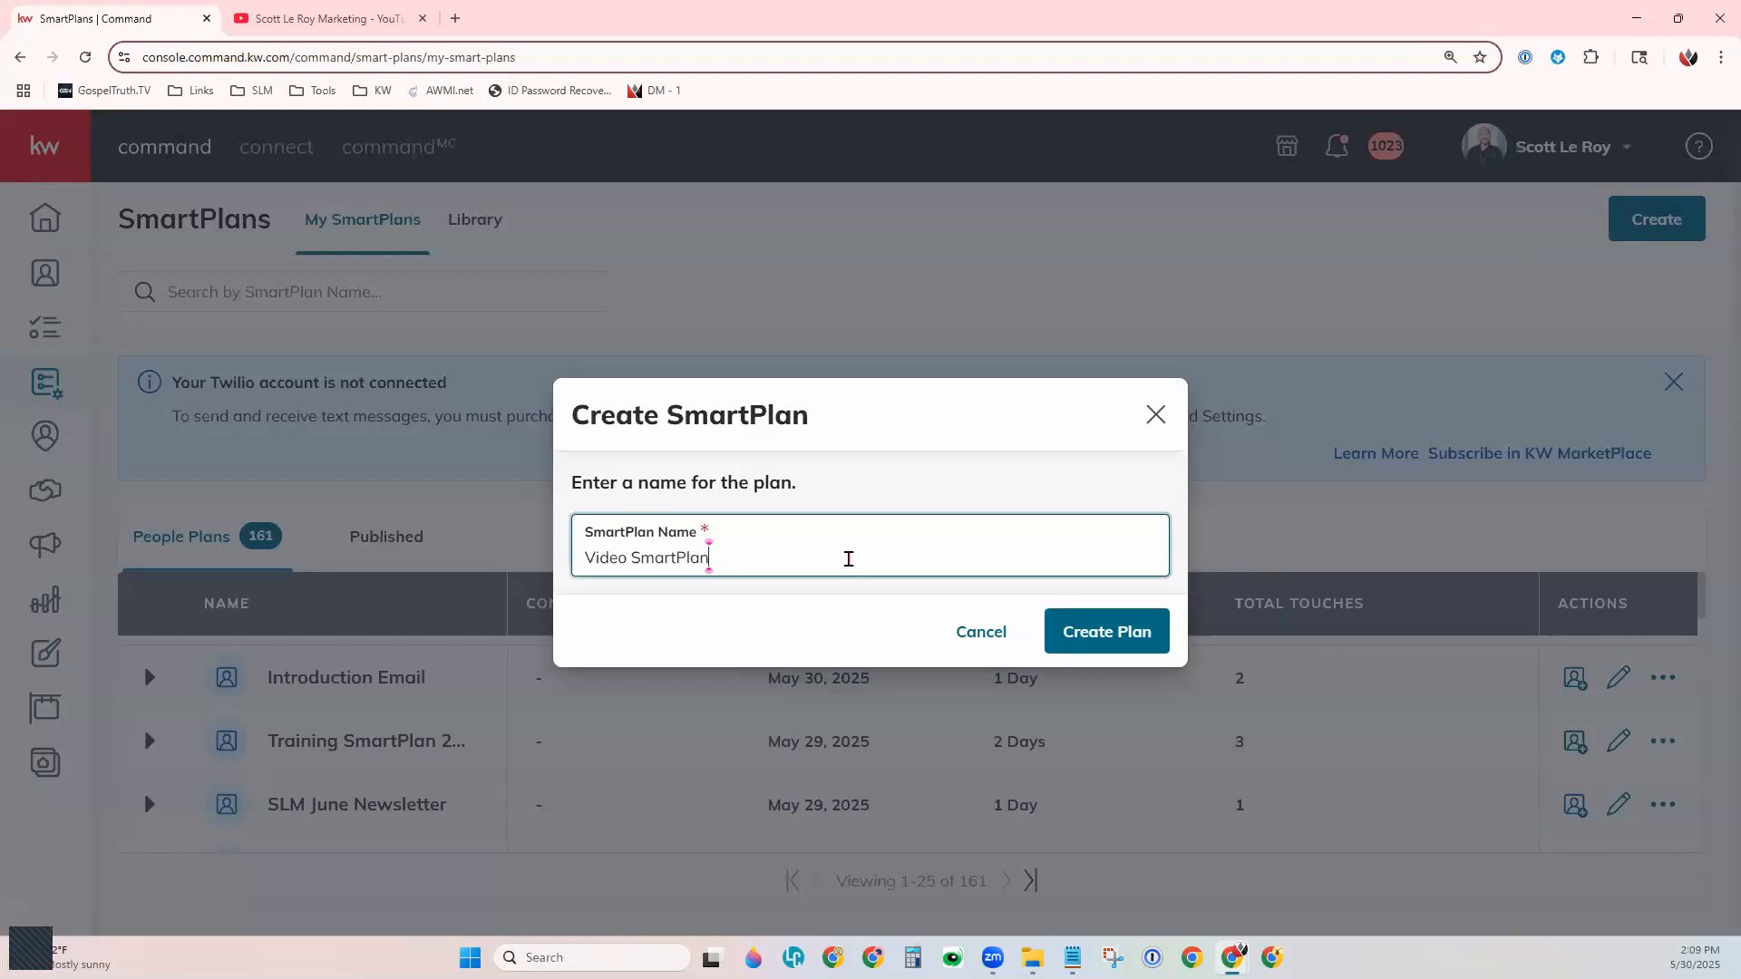
pyautogui.click(1103, 645)
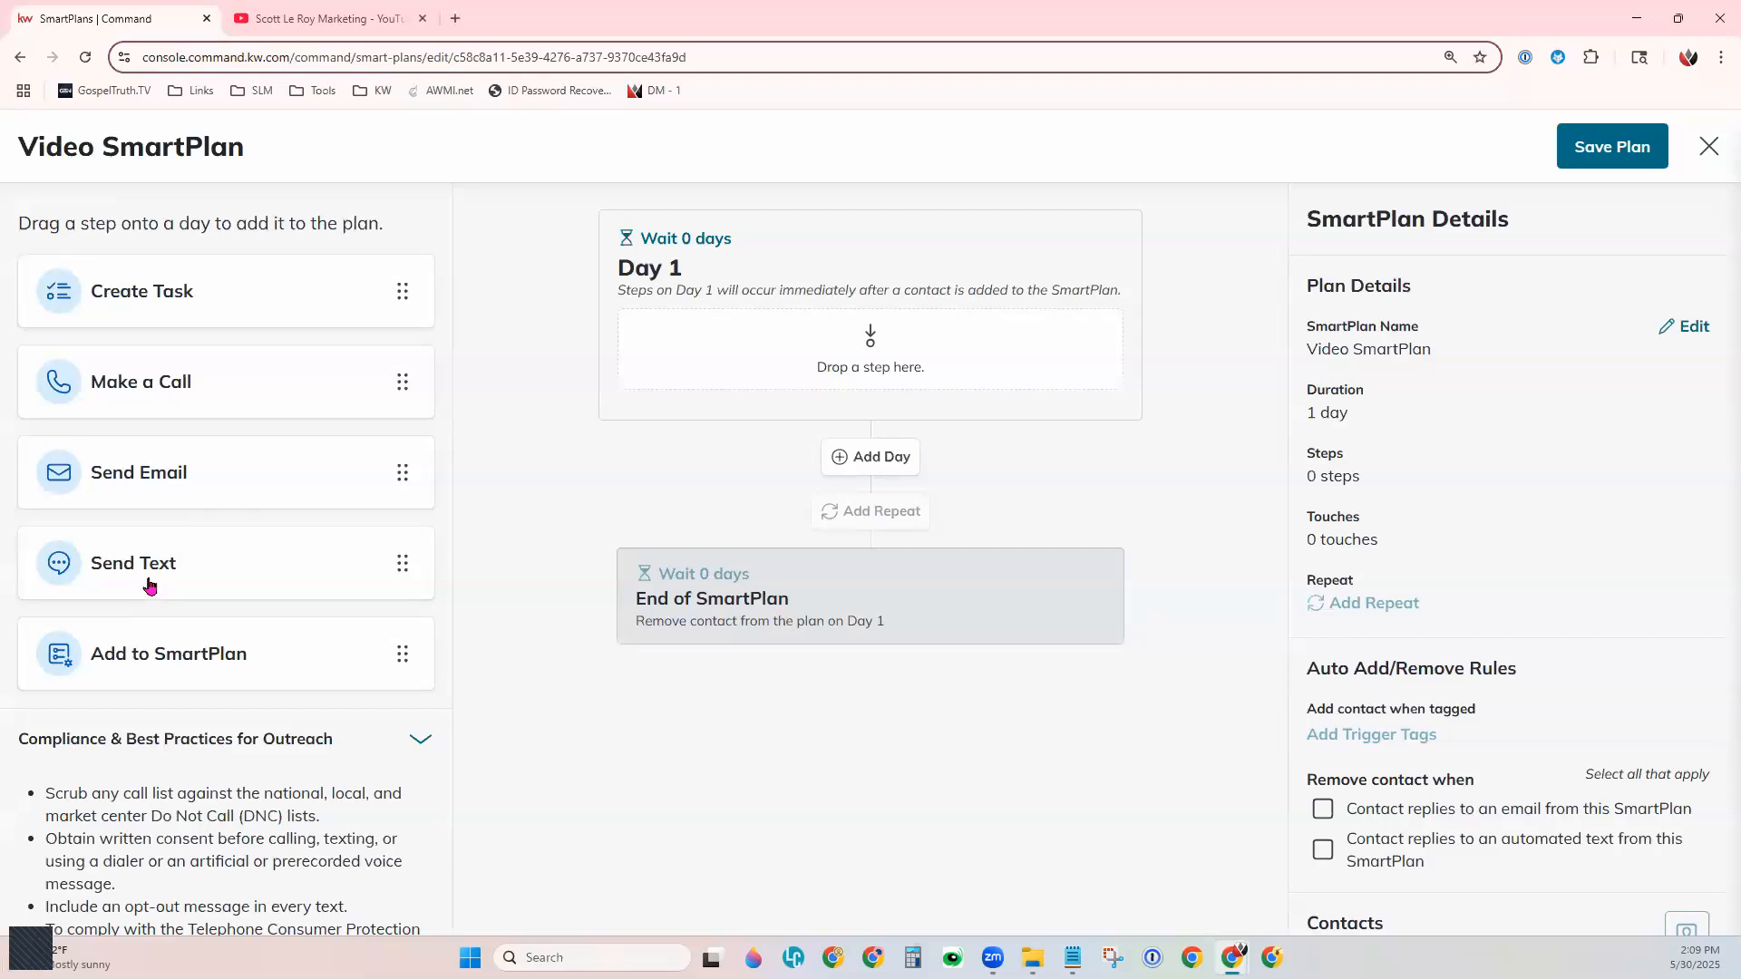
# Step: Add a Send Text step to Day 1 and copy the link of the YouTube video "SmartPlans Overview 5/21"
pyautogui.moveTo(150, 585); pyautogui.dragTo(750, 354)
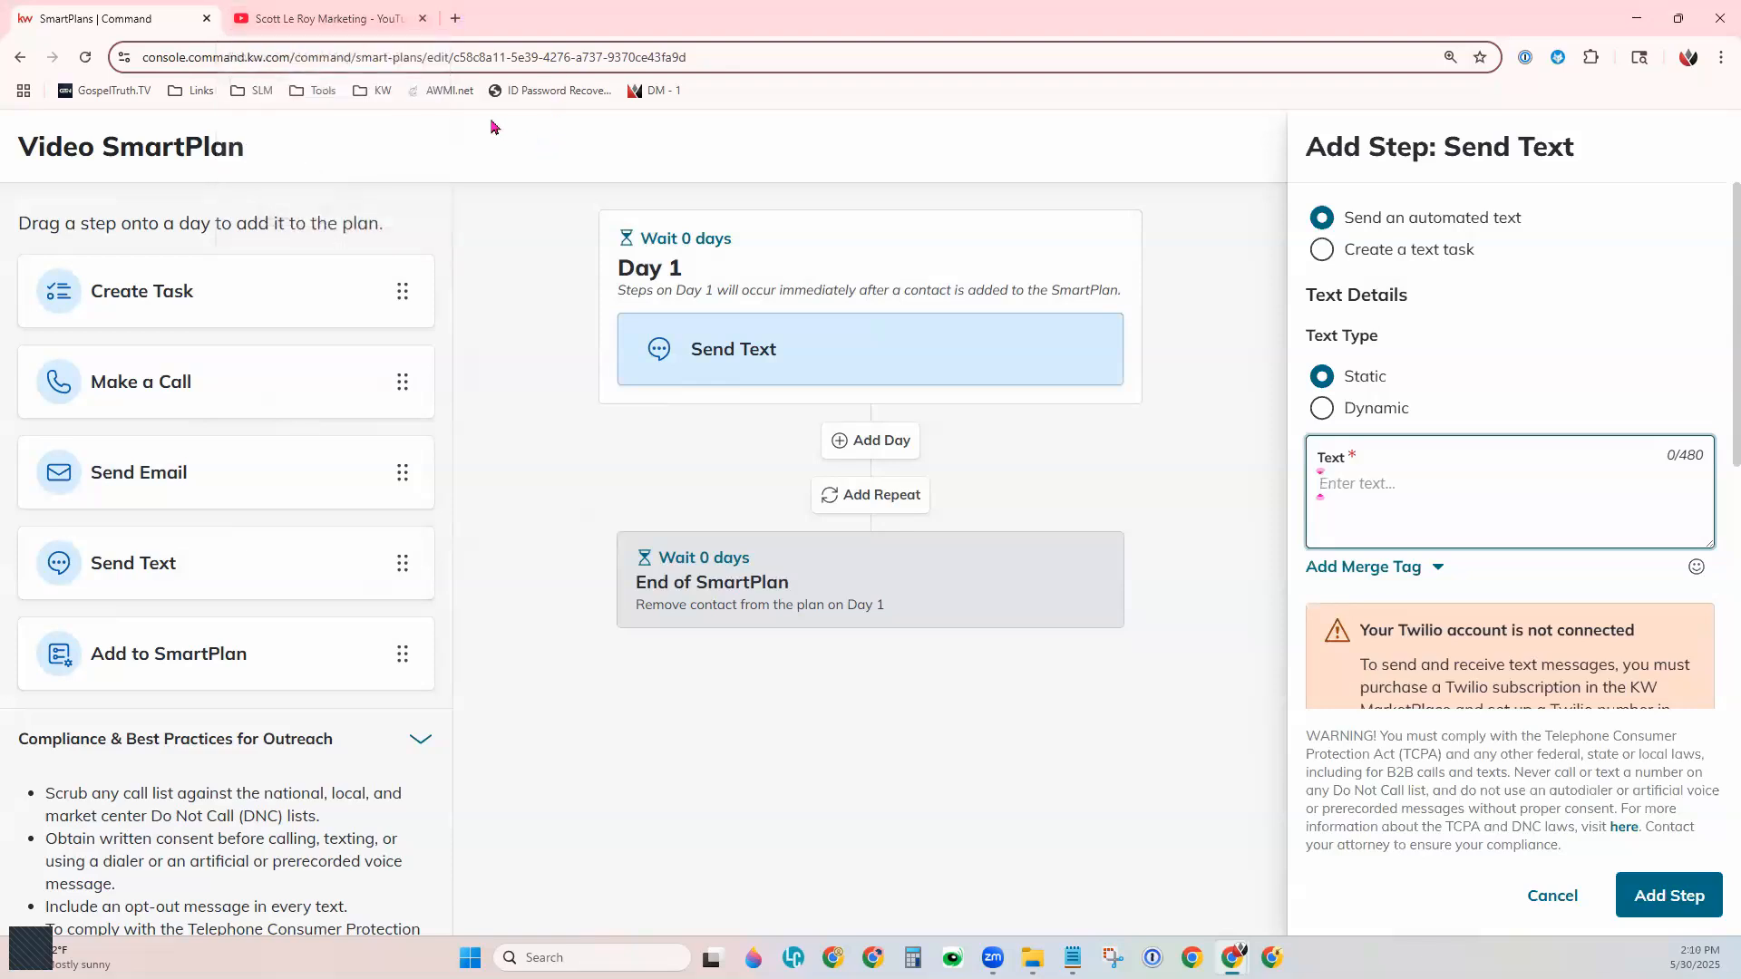
pyautogui.click(340, 19)
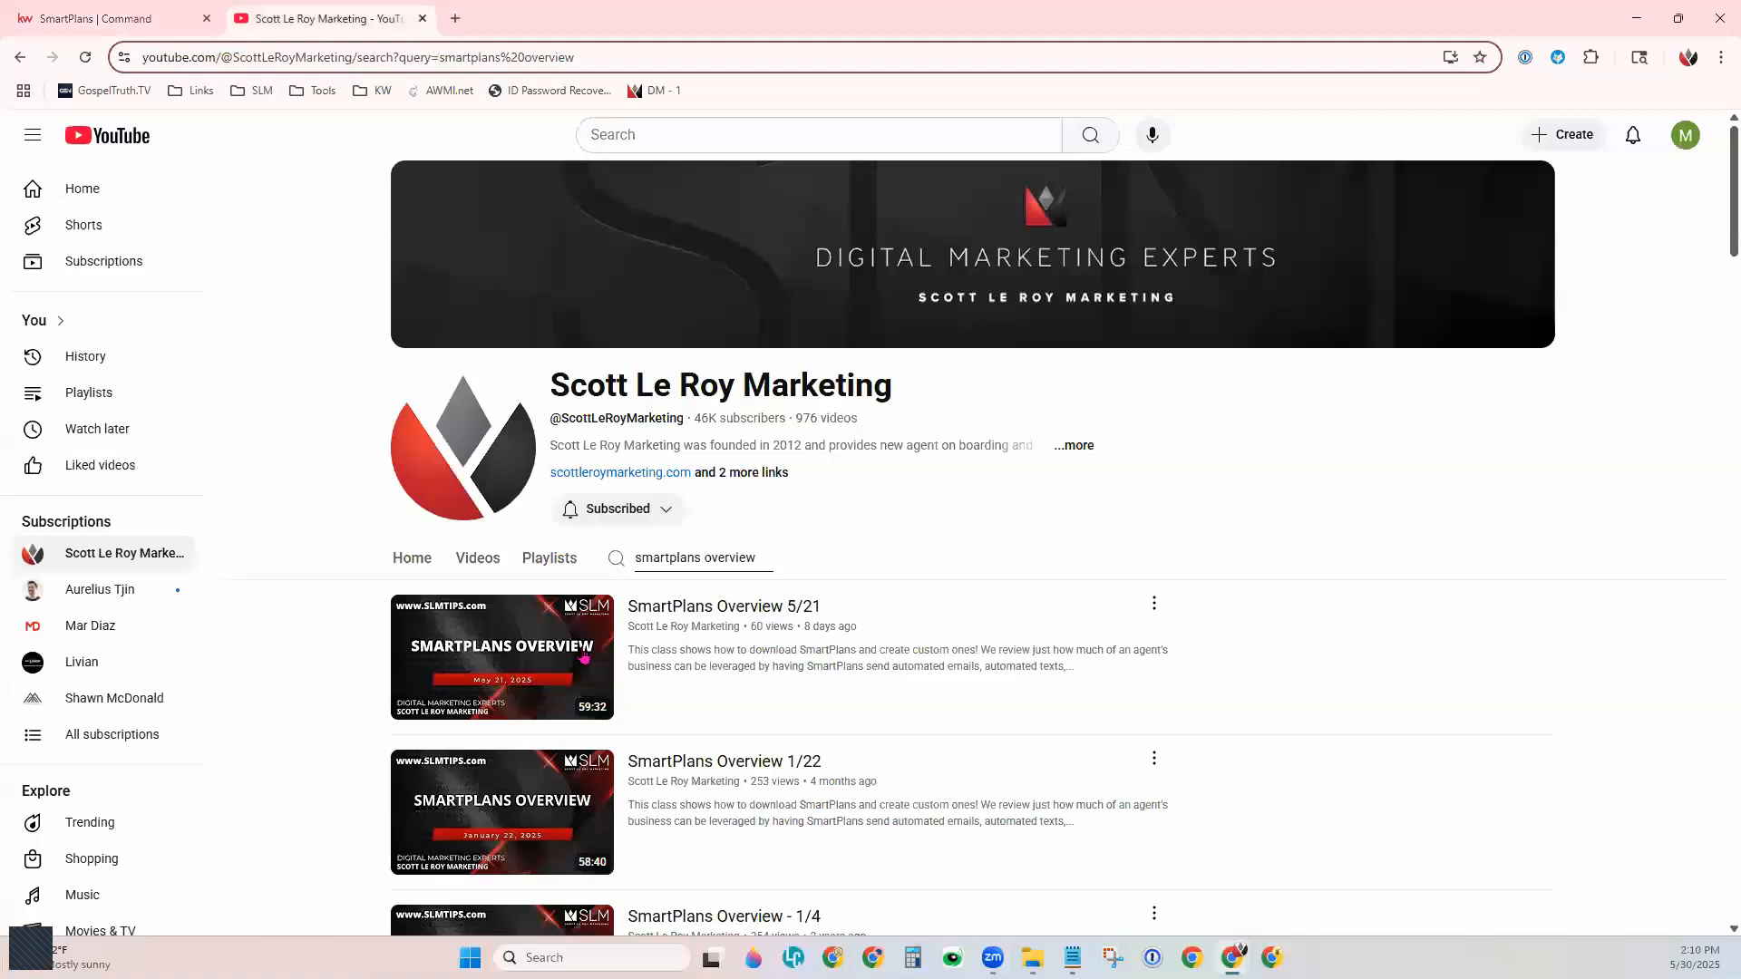
pyautogui.rightClick(490, 625)
pyautogui.click(613, 347)
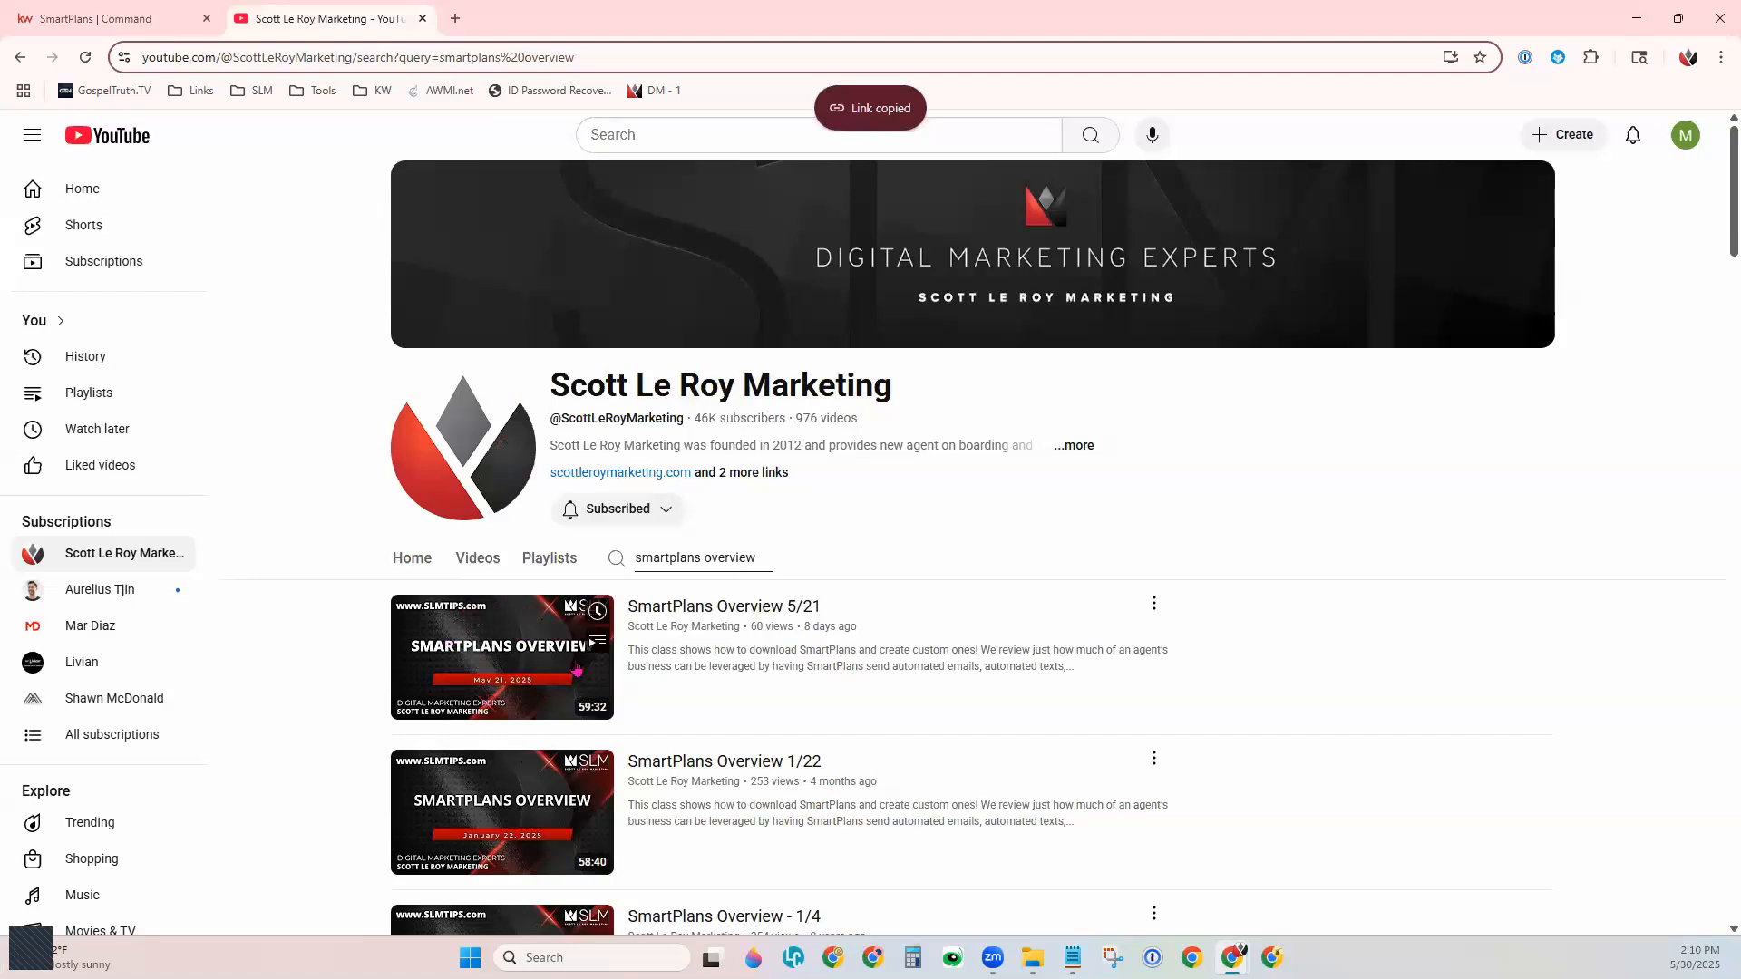
# Step: Write the automated text "Here's the video I mentioned!" with the copied video link on the line below, and add the step
pyautogui.click(124, 20)
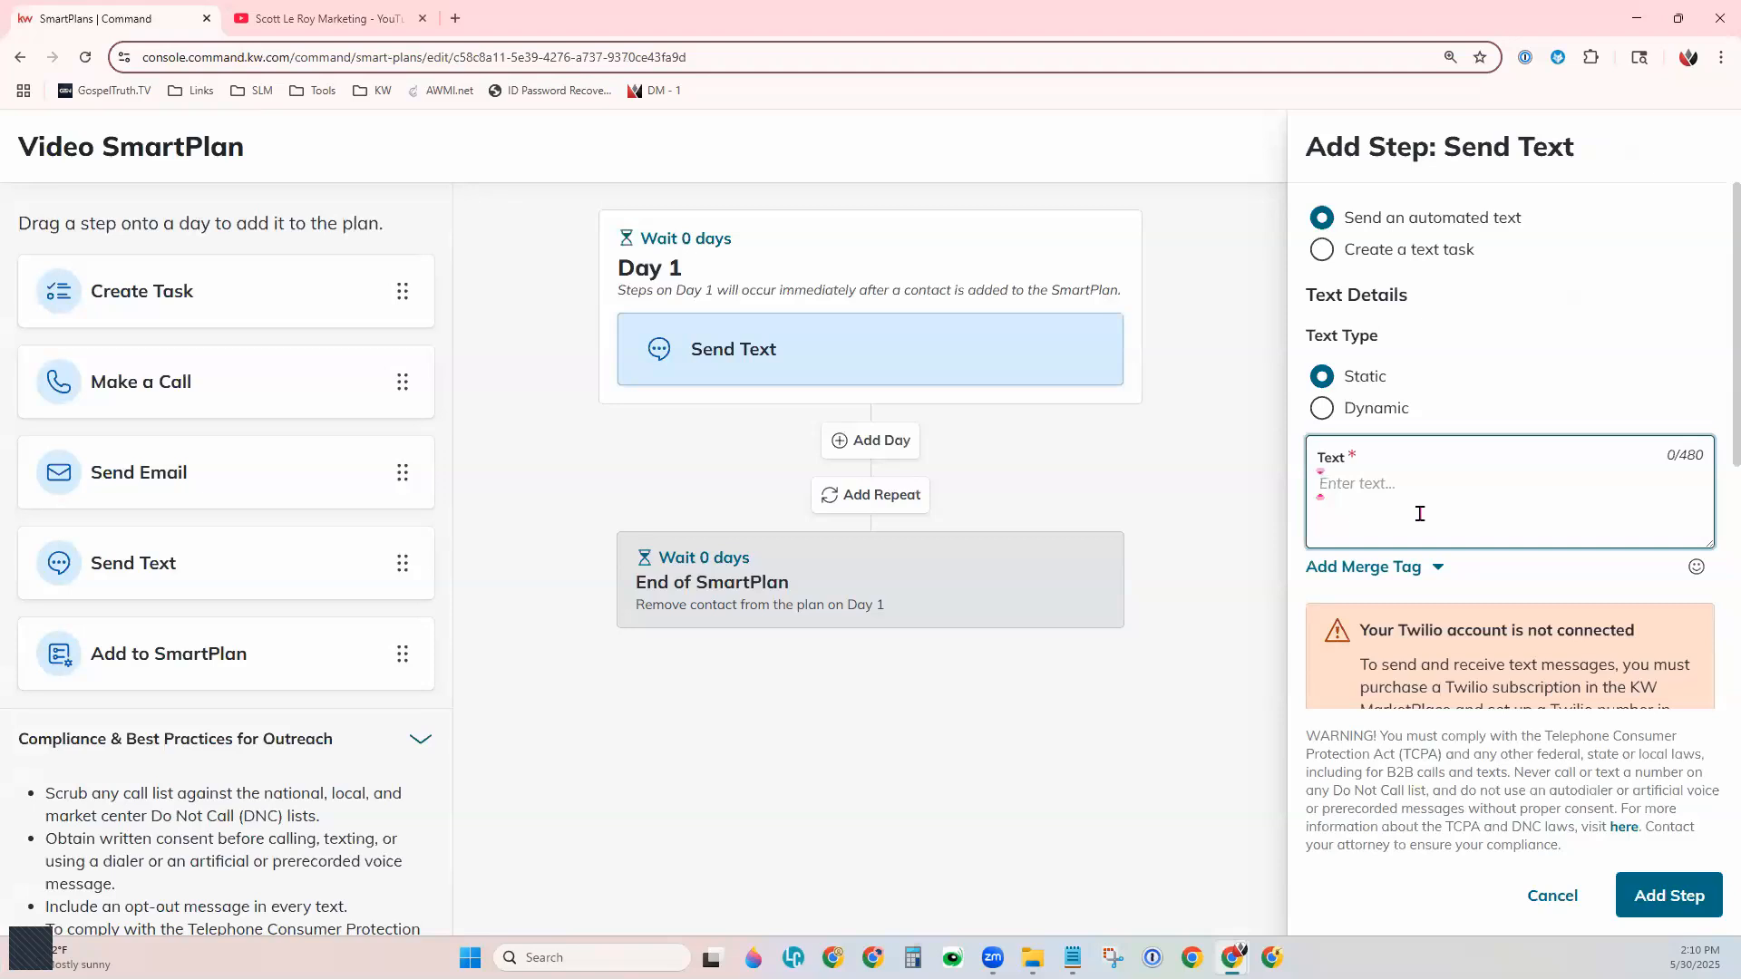
pyautogui.write("Here's the video I mentioned!")
pyautogui.press('Return')
pyautogui.hotkey('ctrl', 'v')
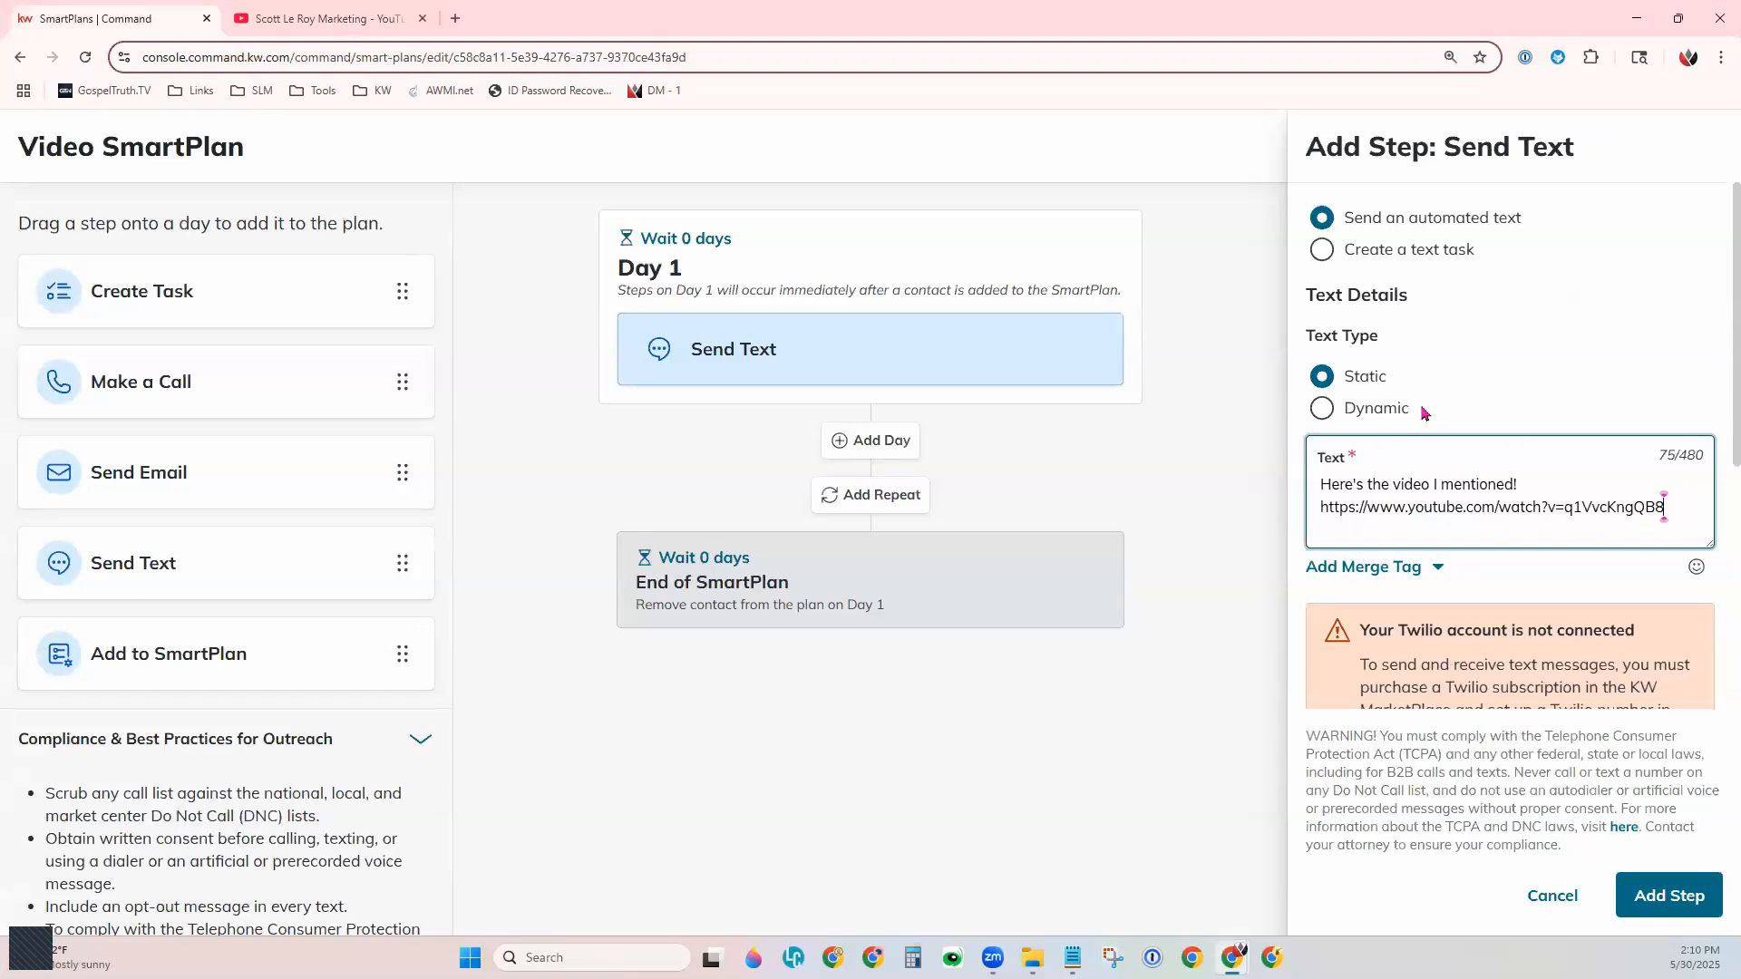
pyautogui.click(1671, 898)
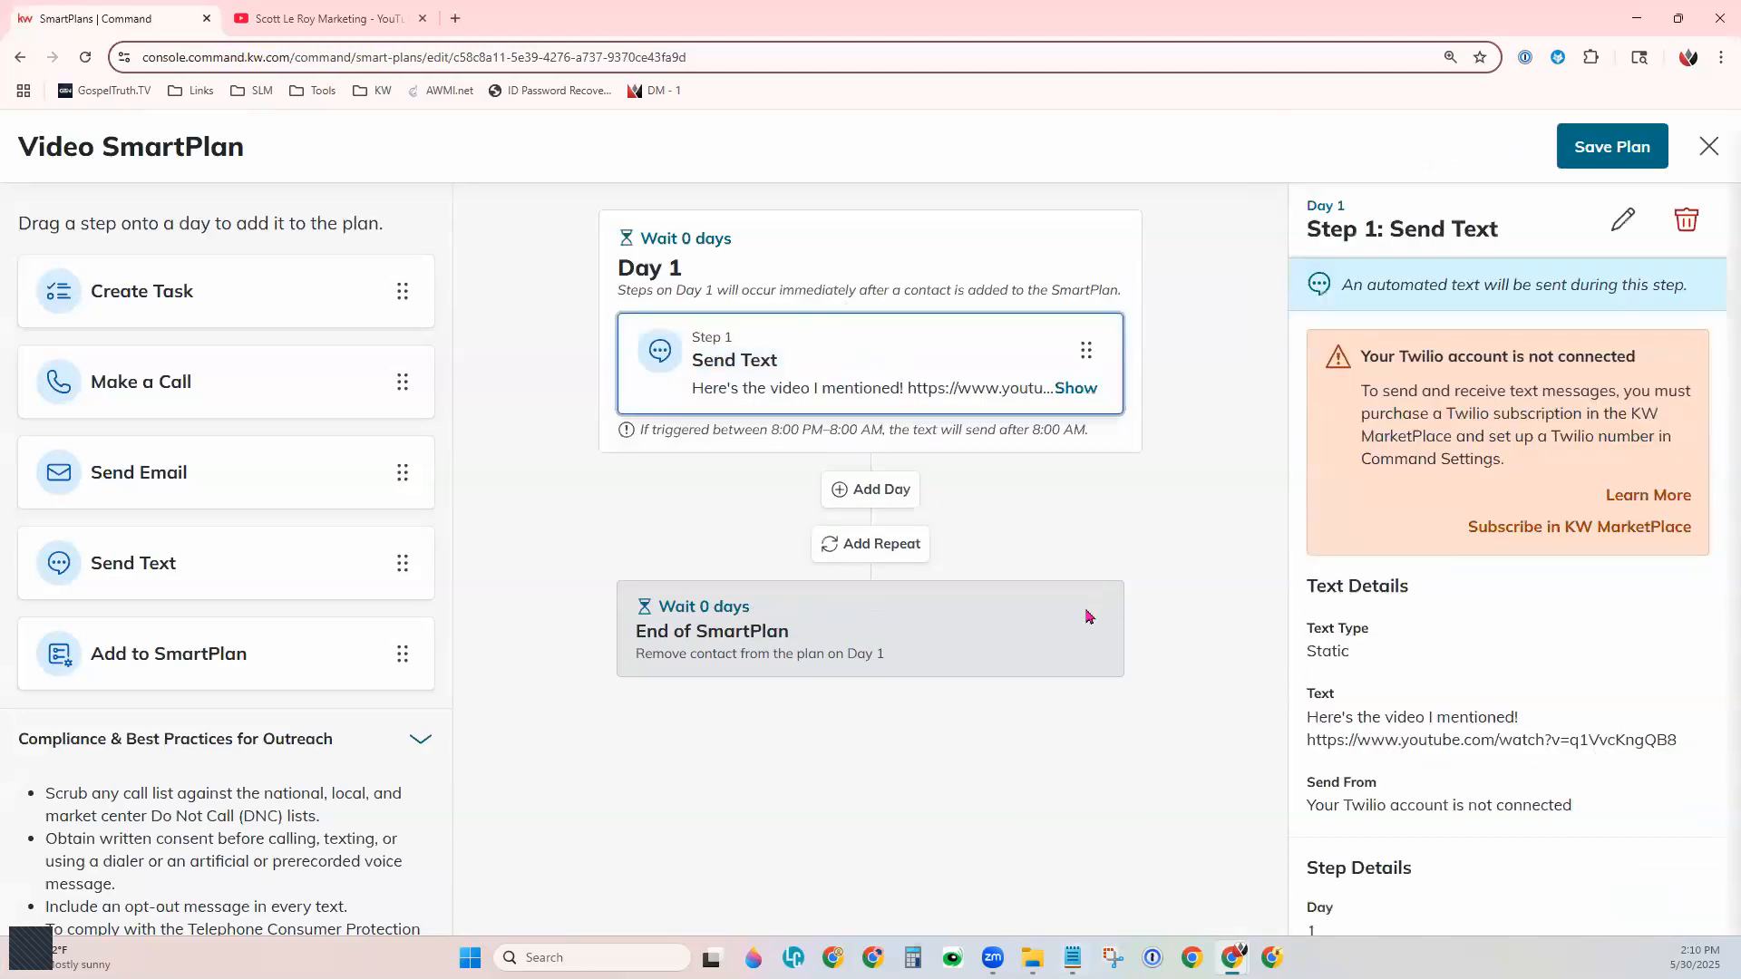
# Step: Add Day 2 after Day 1, place a Send Email step on it and enter the subject "Simple Email"
pyautogui.click(878, 506)
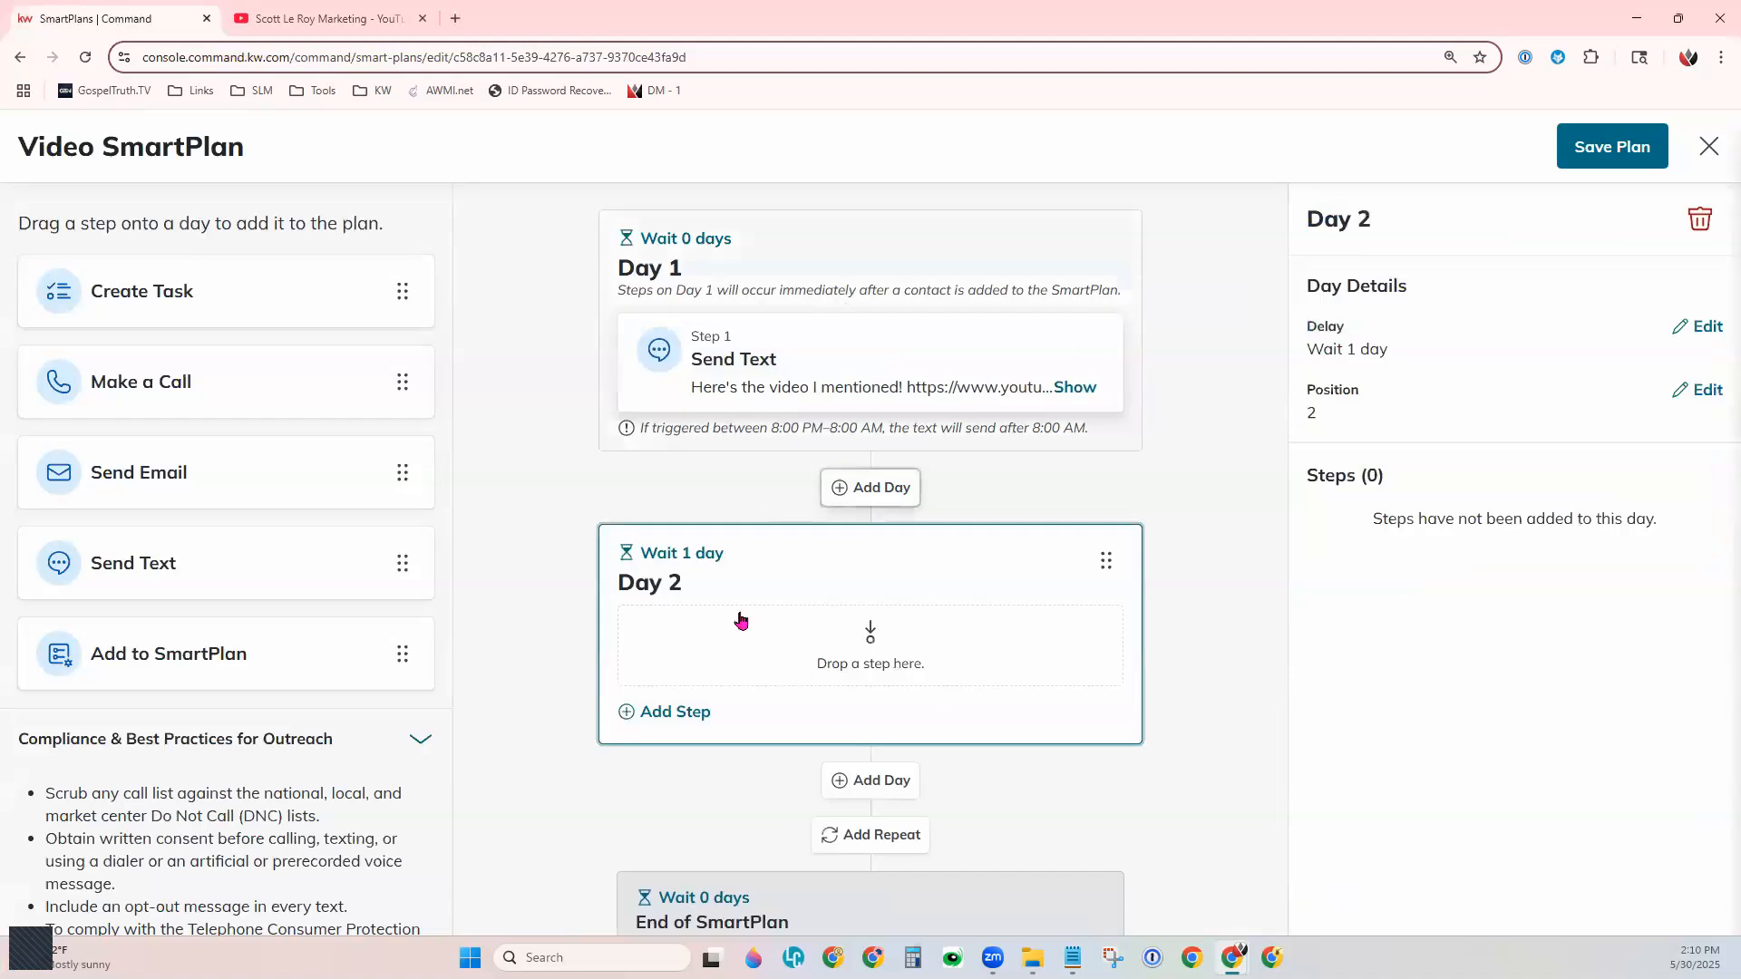
pyautogui.moveTo(184, 477); pyautogui.dragTo(819, 633)
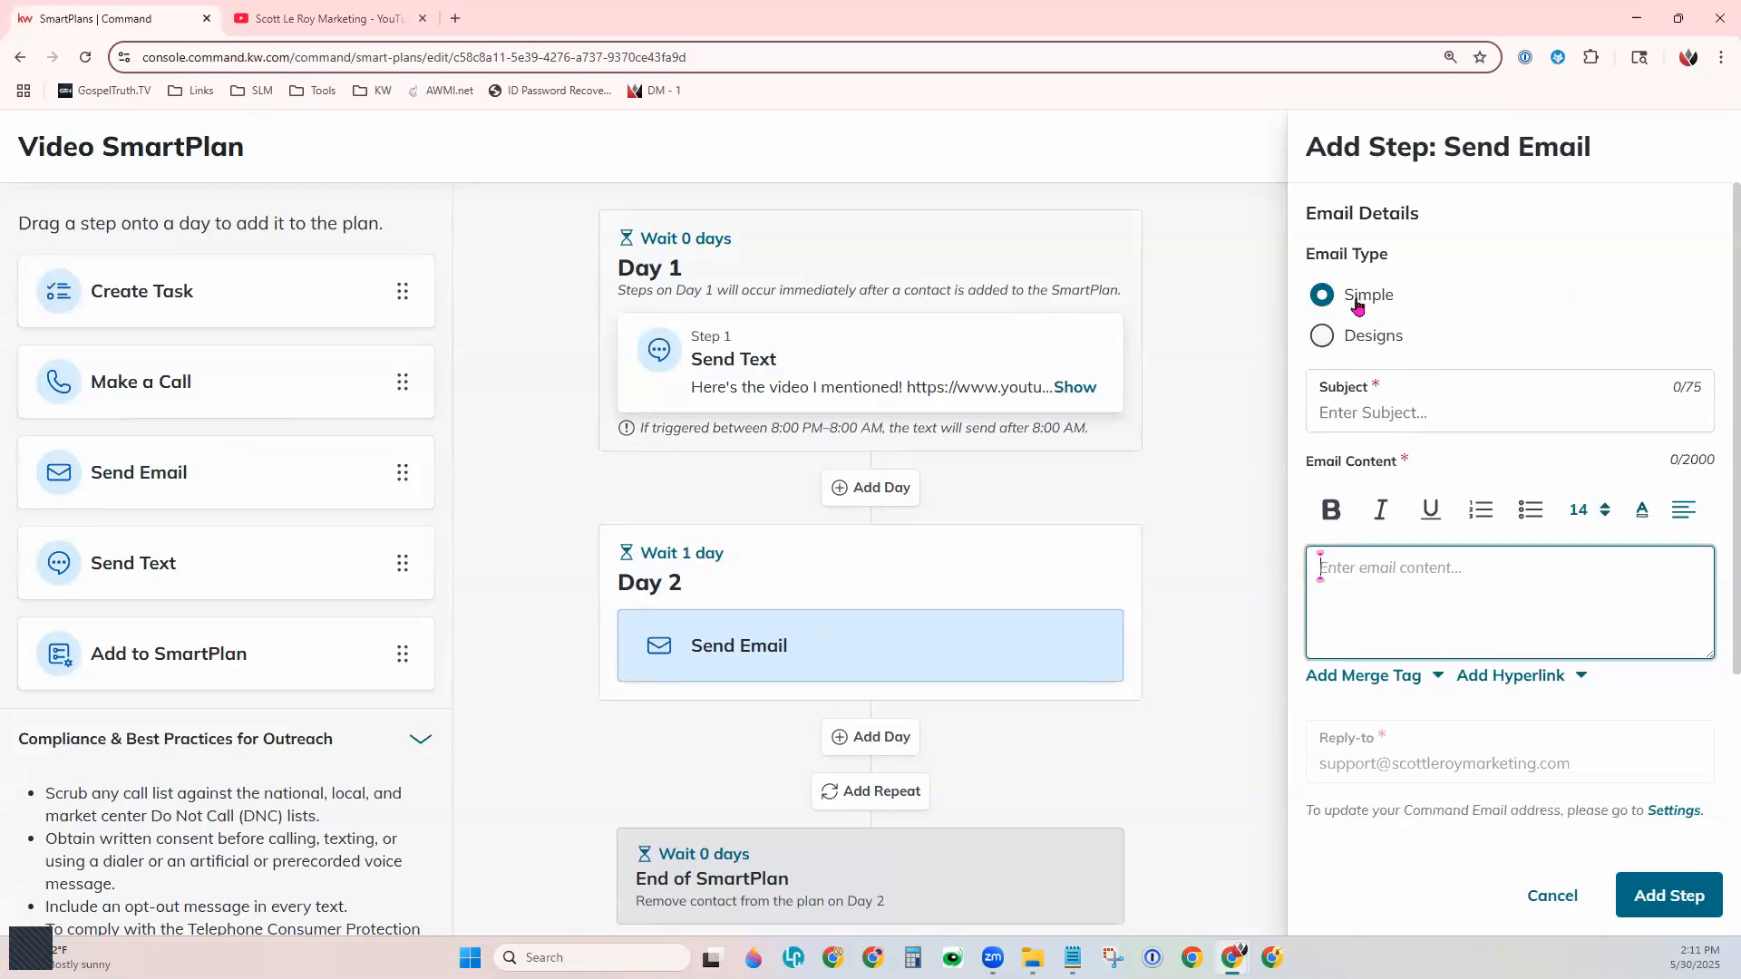
pyautogui.click(1523, 377)
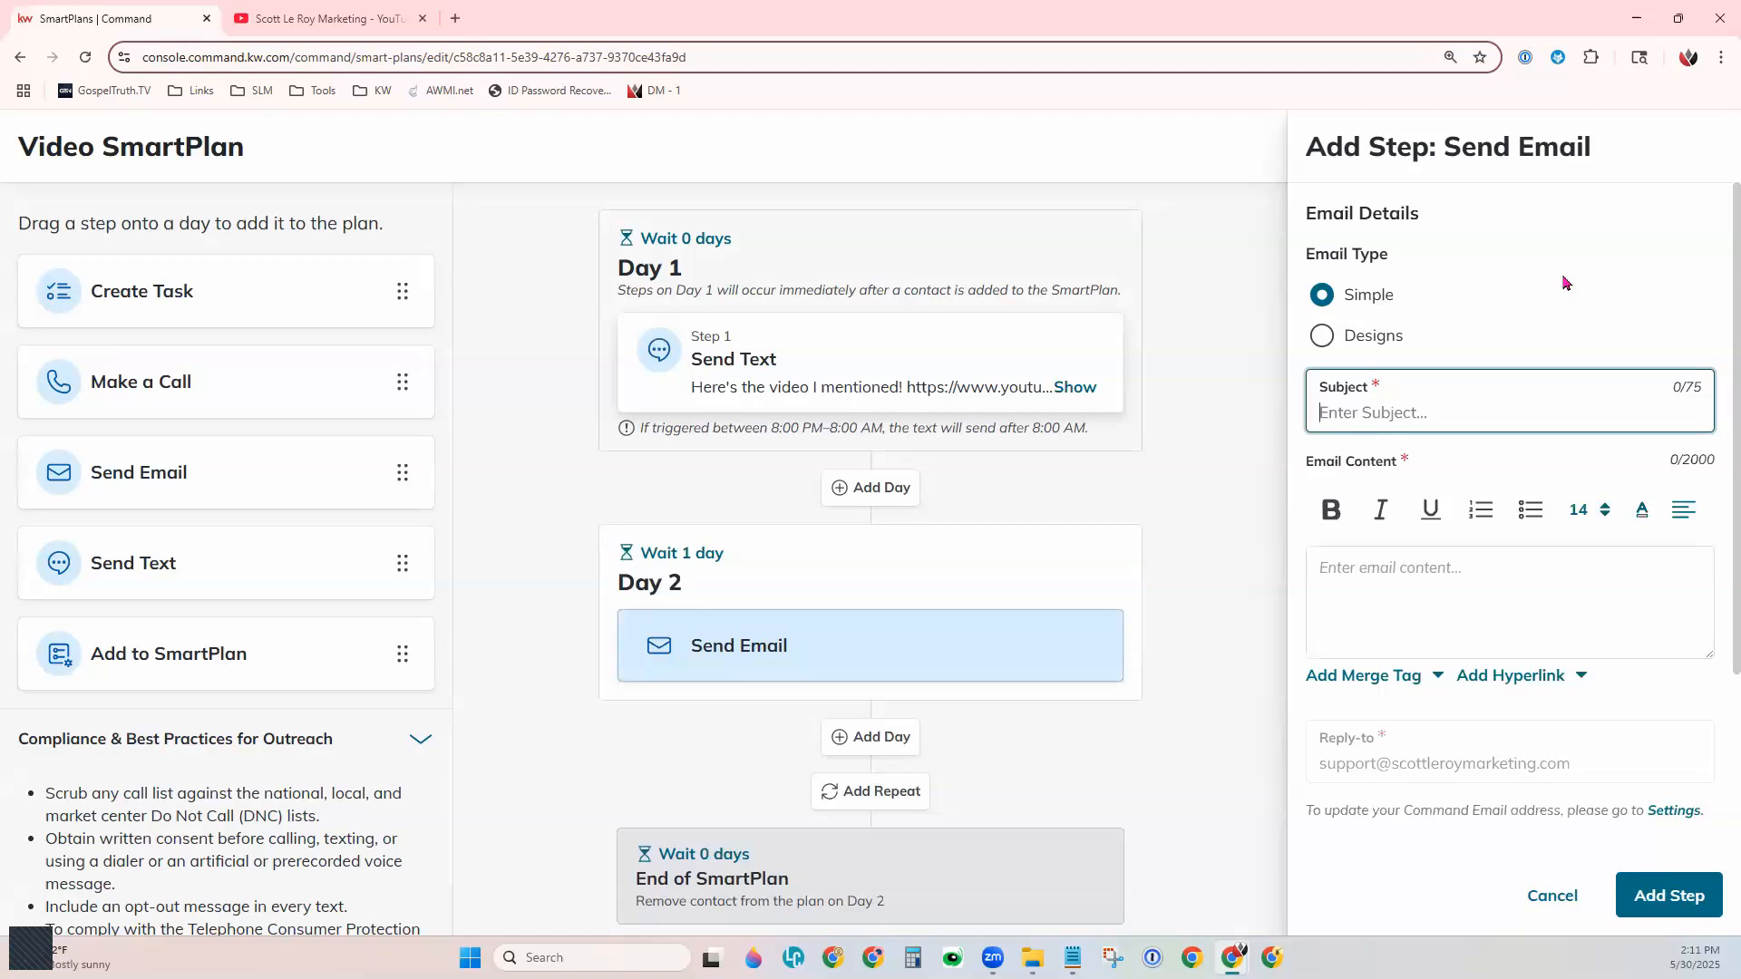
pyautogui.write('Simple Email')
# Step: Enter the email body "Type your email body text here." and insert the copied video link below it, titled "SmartPlans Overview Class Archive"
pyautogui.click(1519, 554)
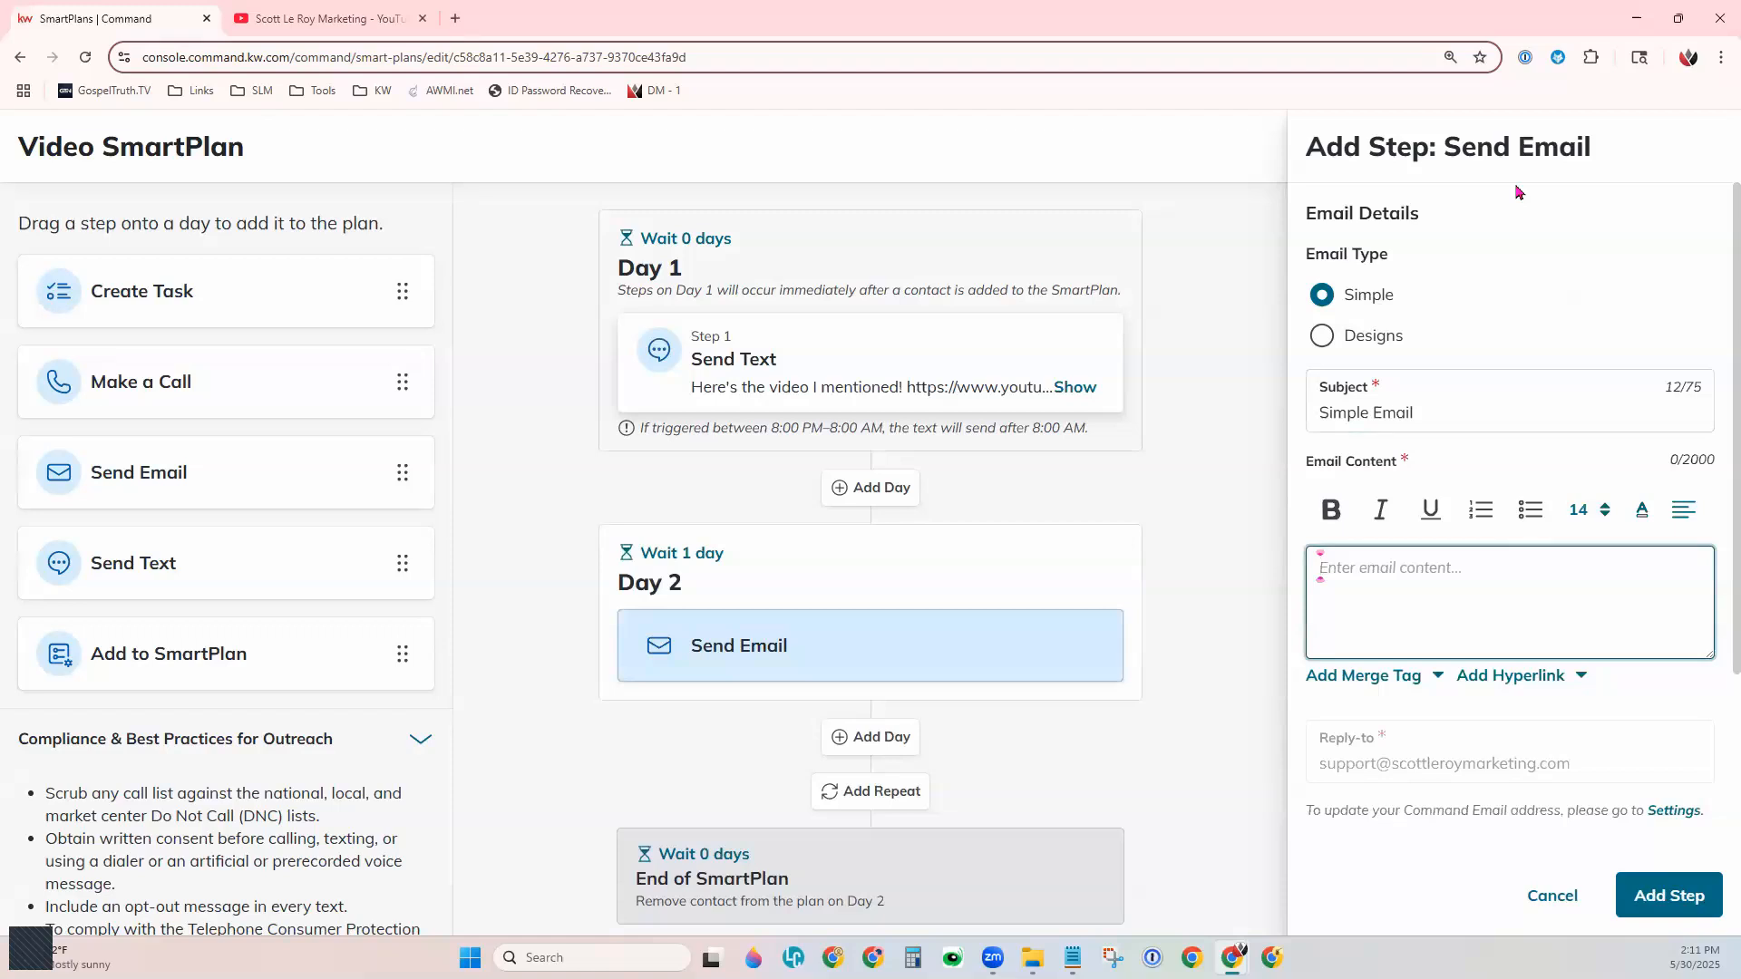
pyautogui.write('Type your email body text here.')
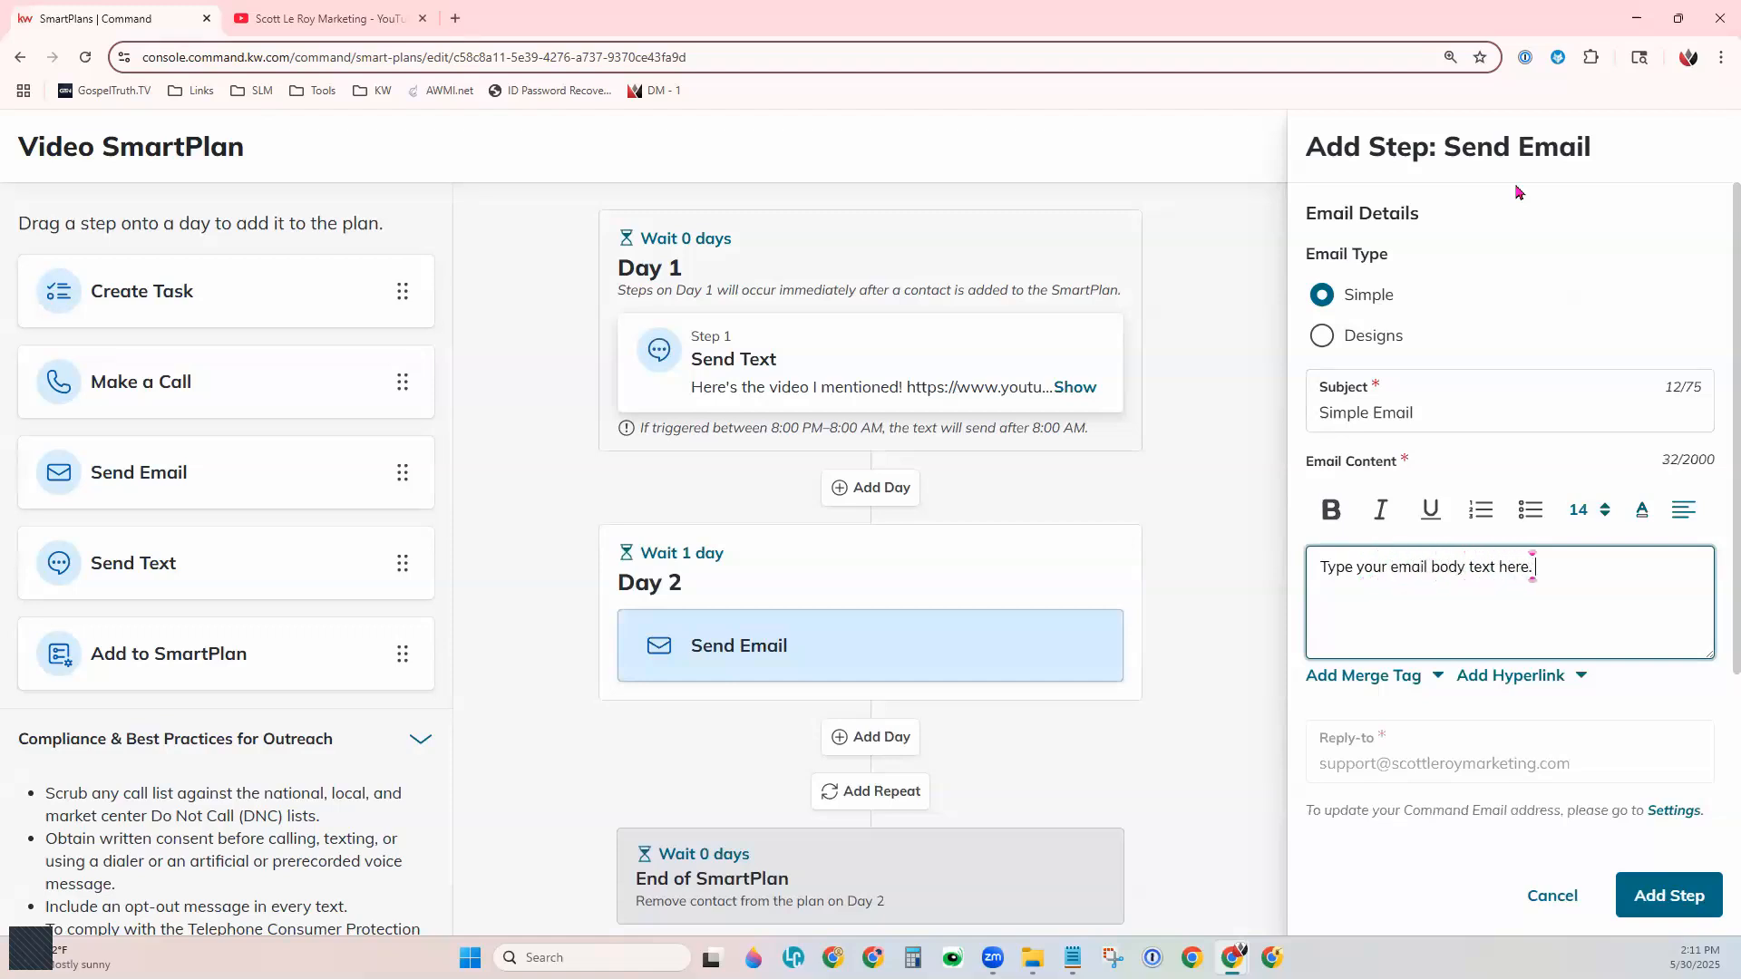
pyautogui.press('Return')
pyautogui.click(1512, 680)
pyautogui.click(1533, 555)
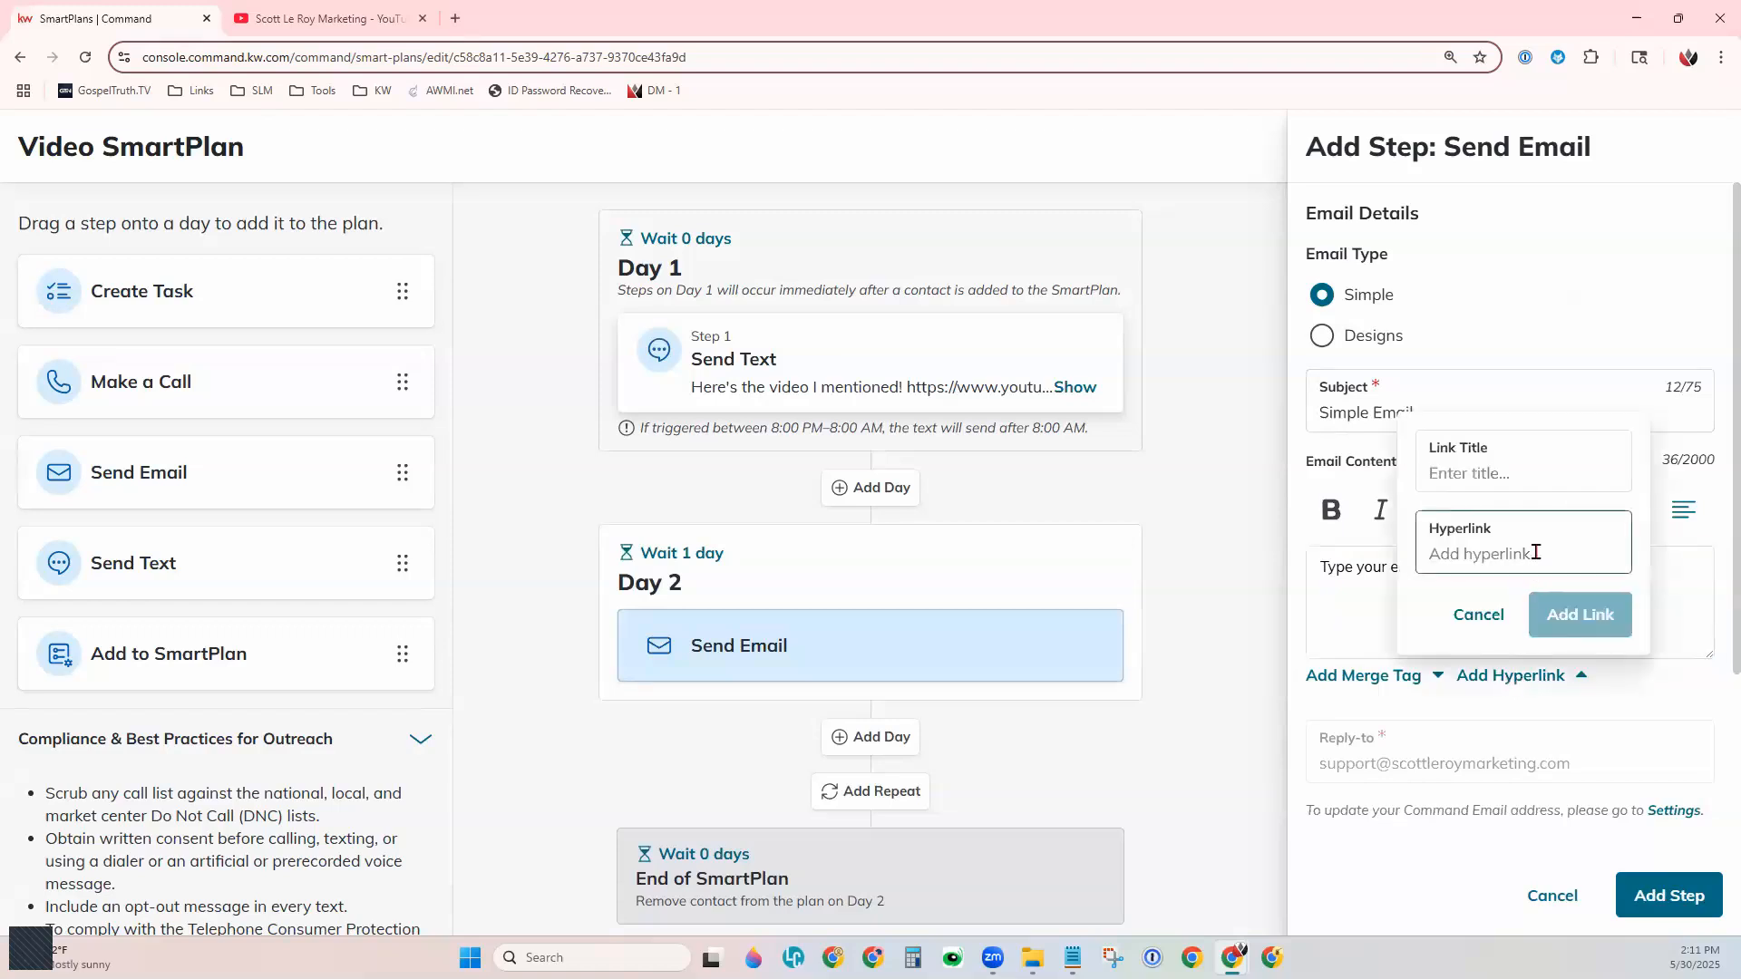
pyautogui.hotkey('ctrl', 'v')
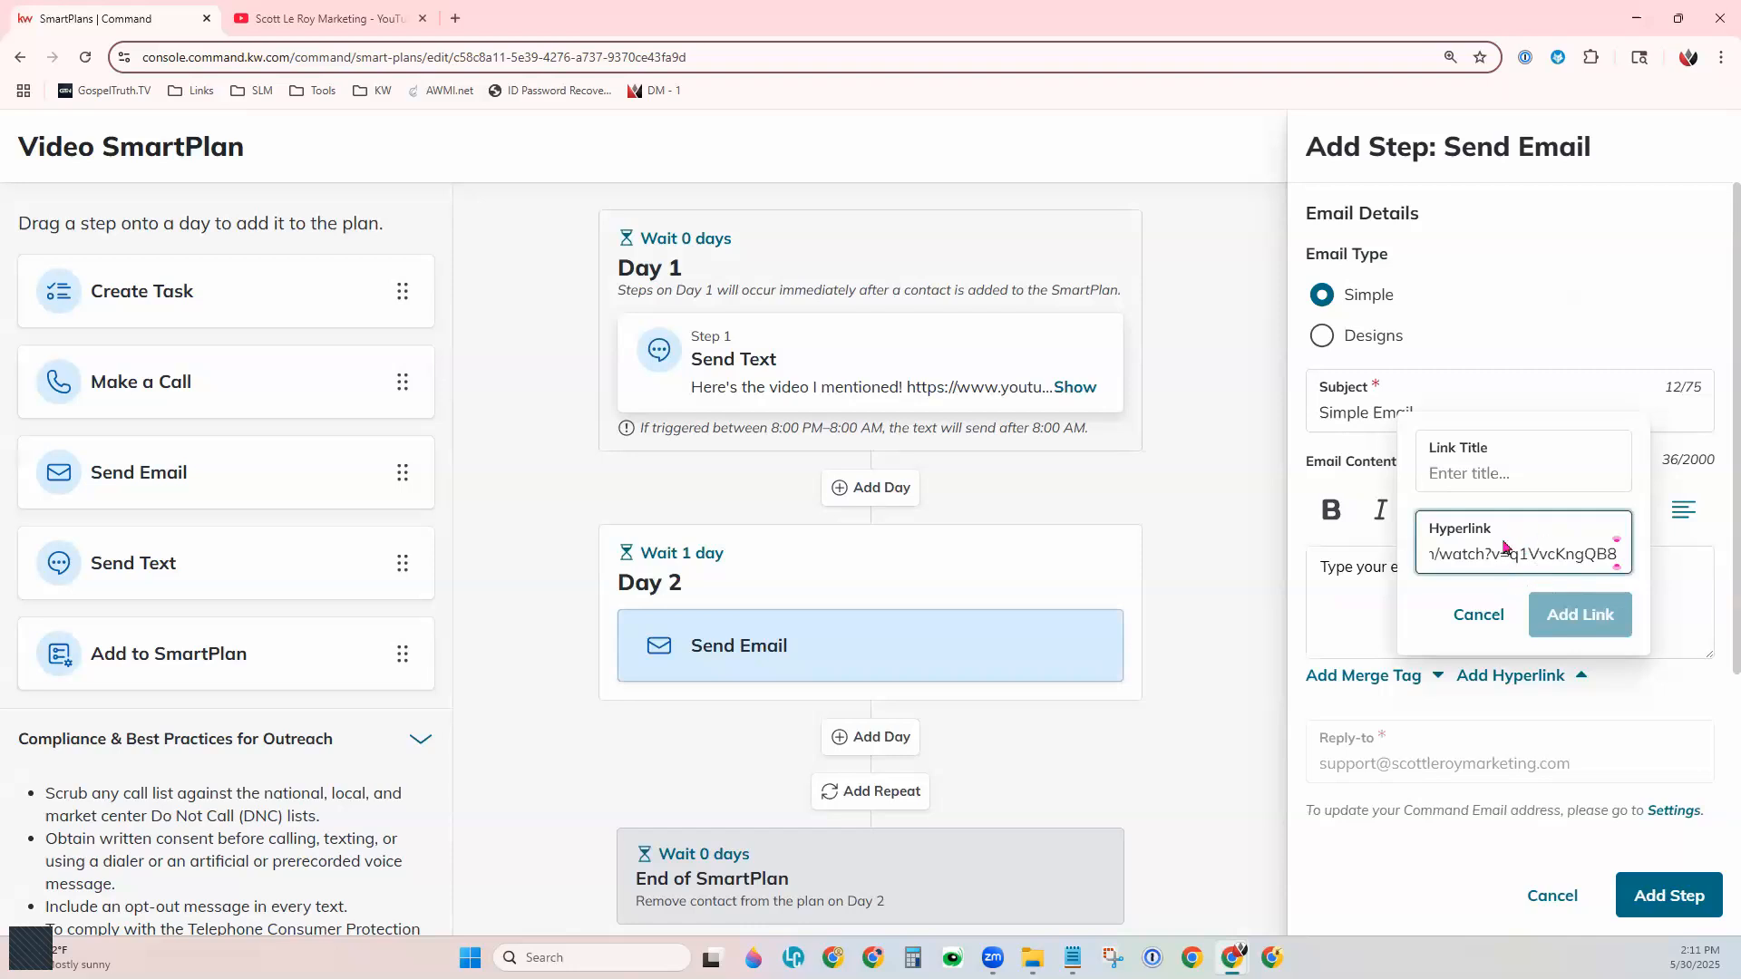
pyautogui.click(1523, 473)
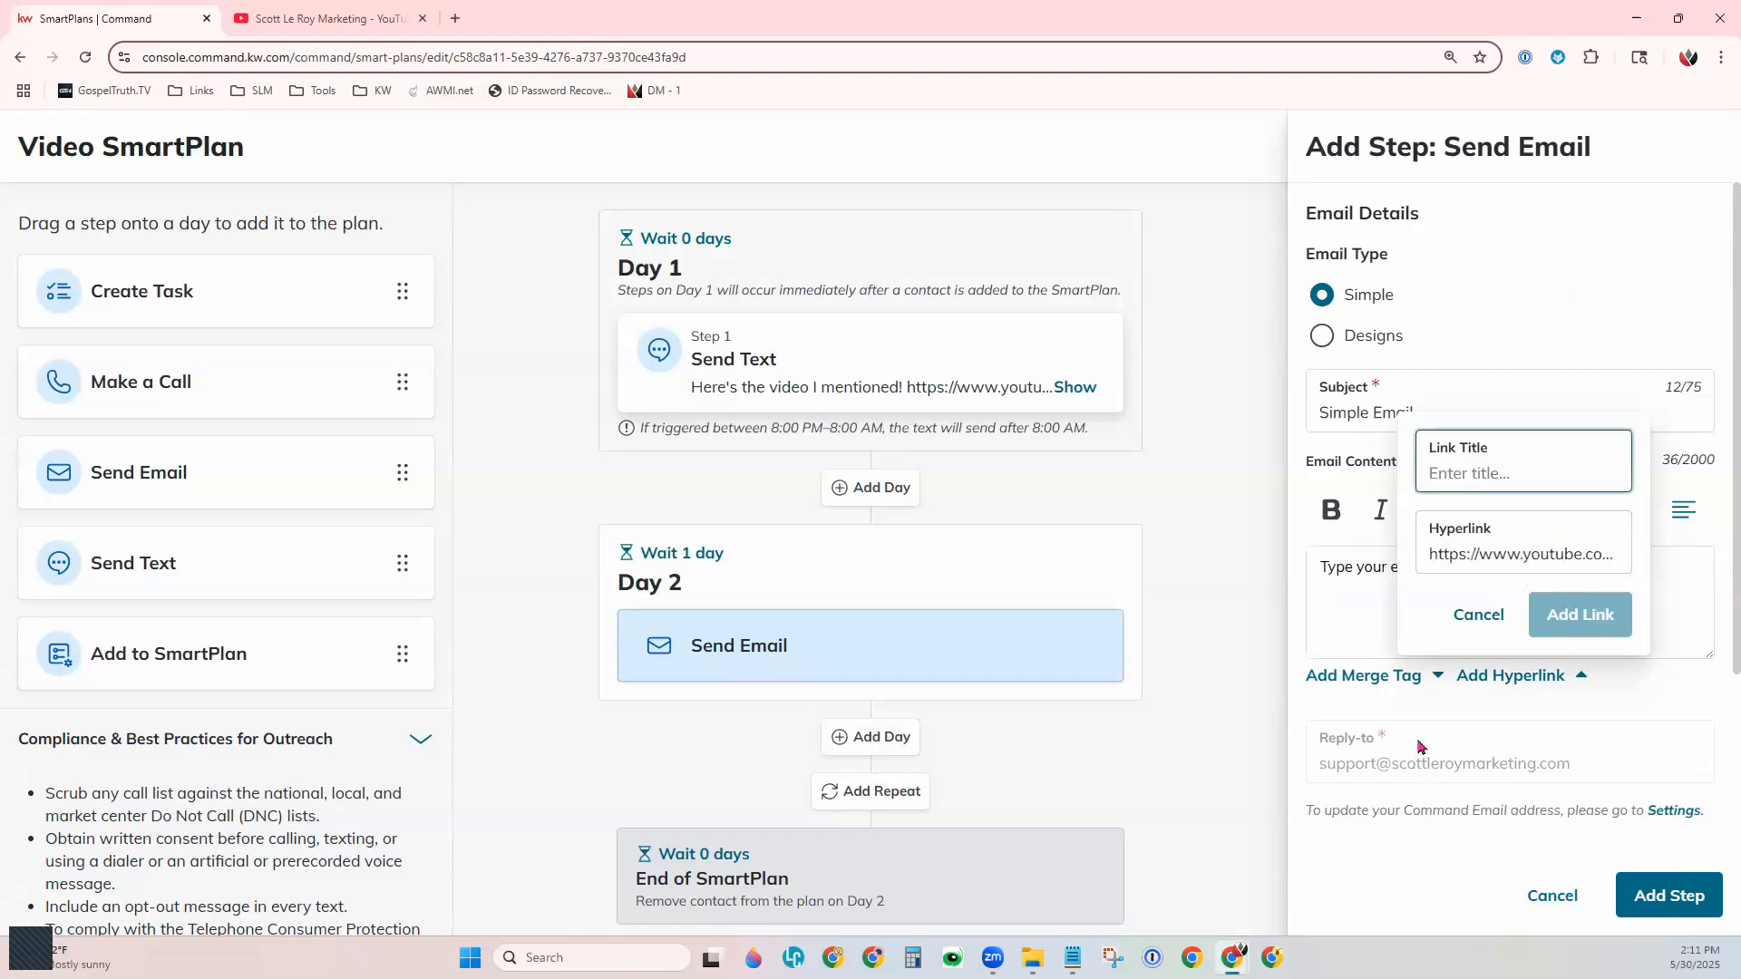
pyautogui.write('Sm')
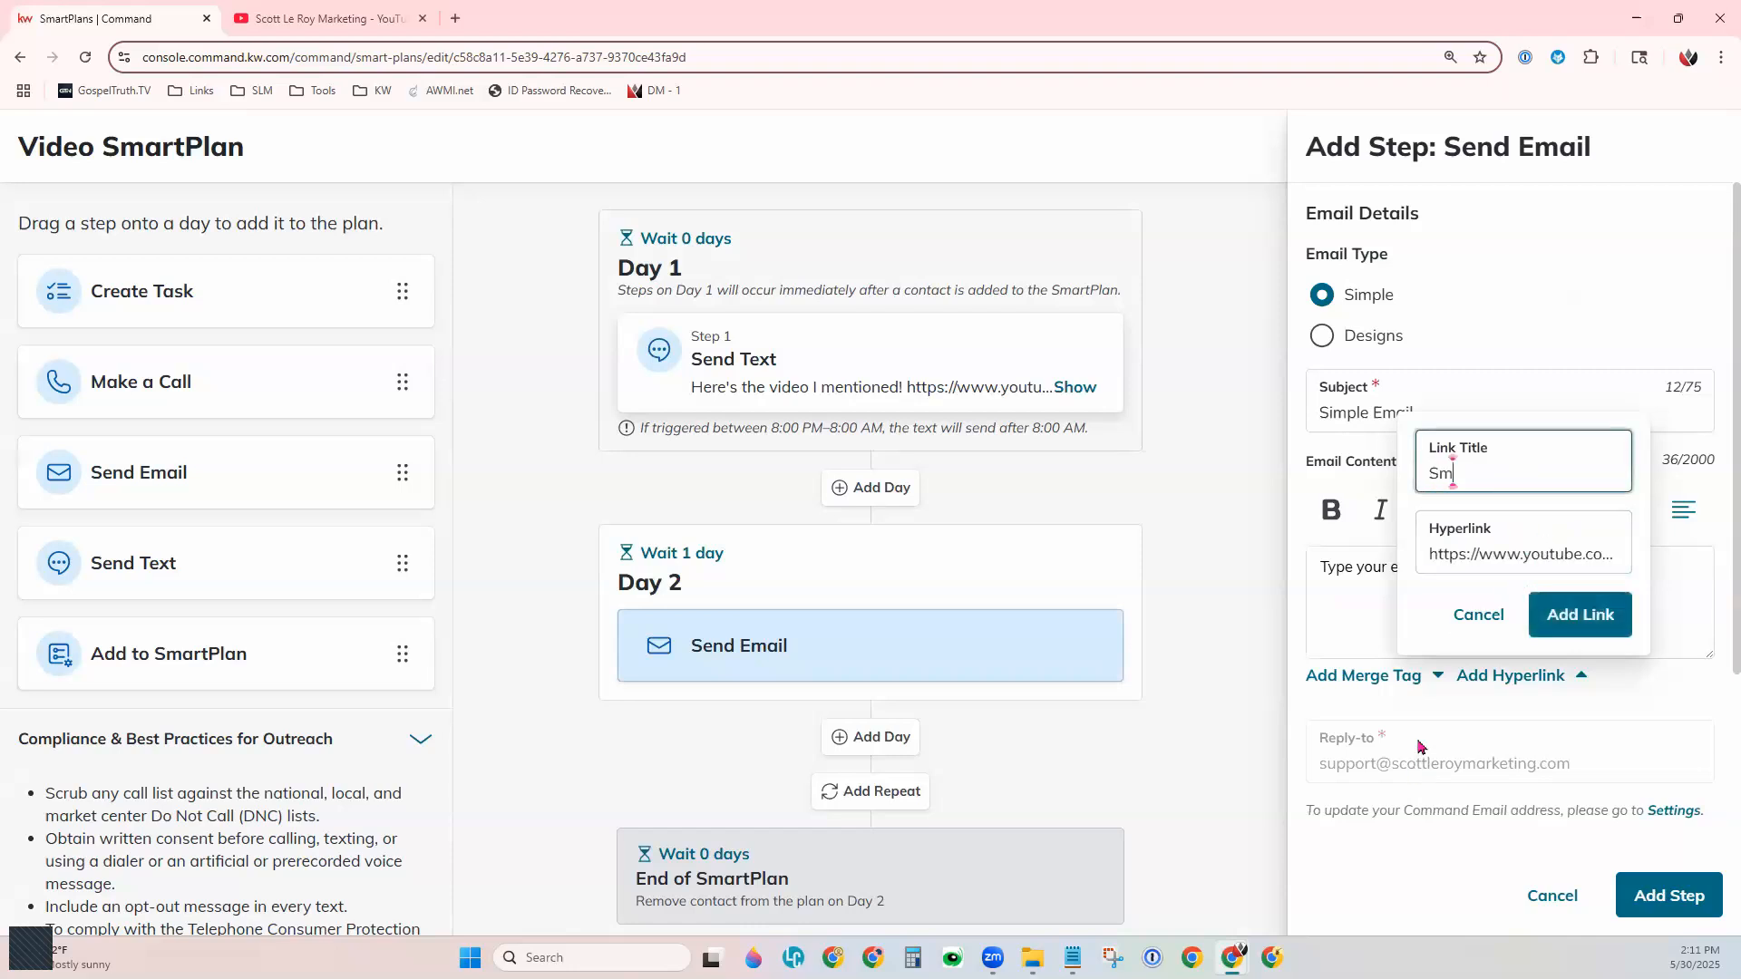
pyautogui.write('artPlans Overview Class Archive')
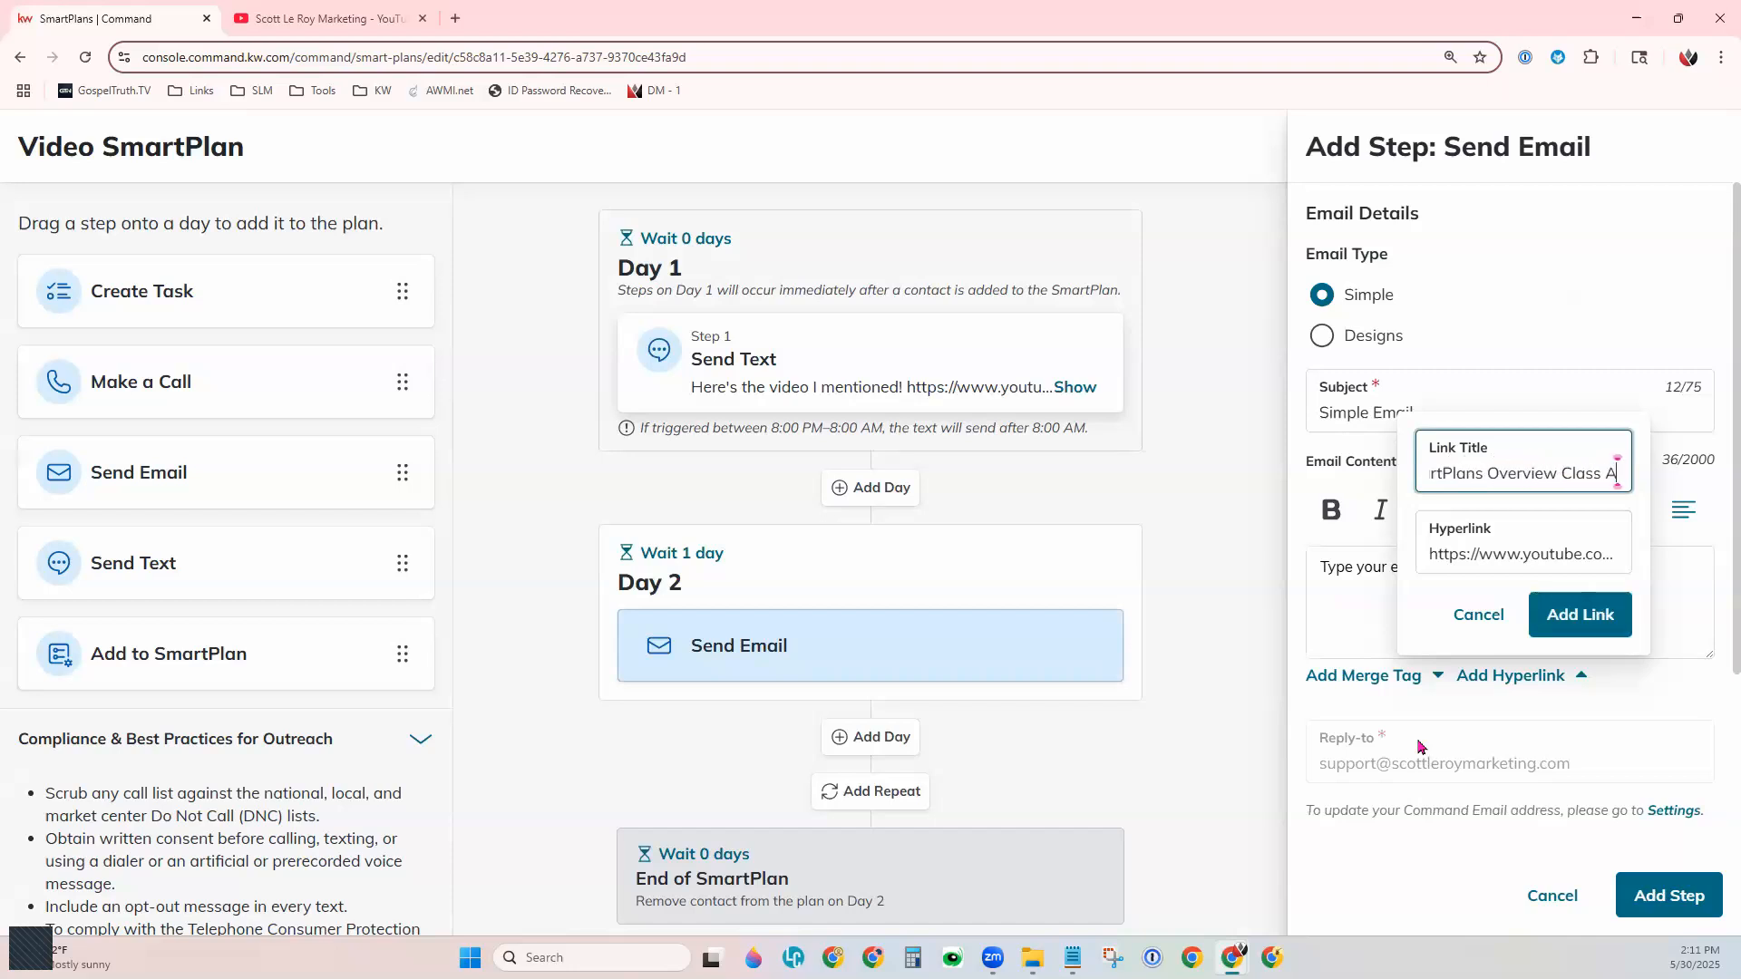
pyautogui.click(1600, 616)
pyautogui.click(1616, 607)
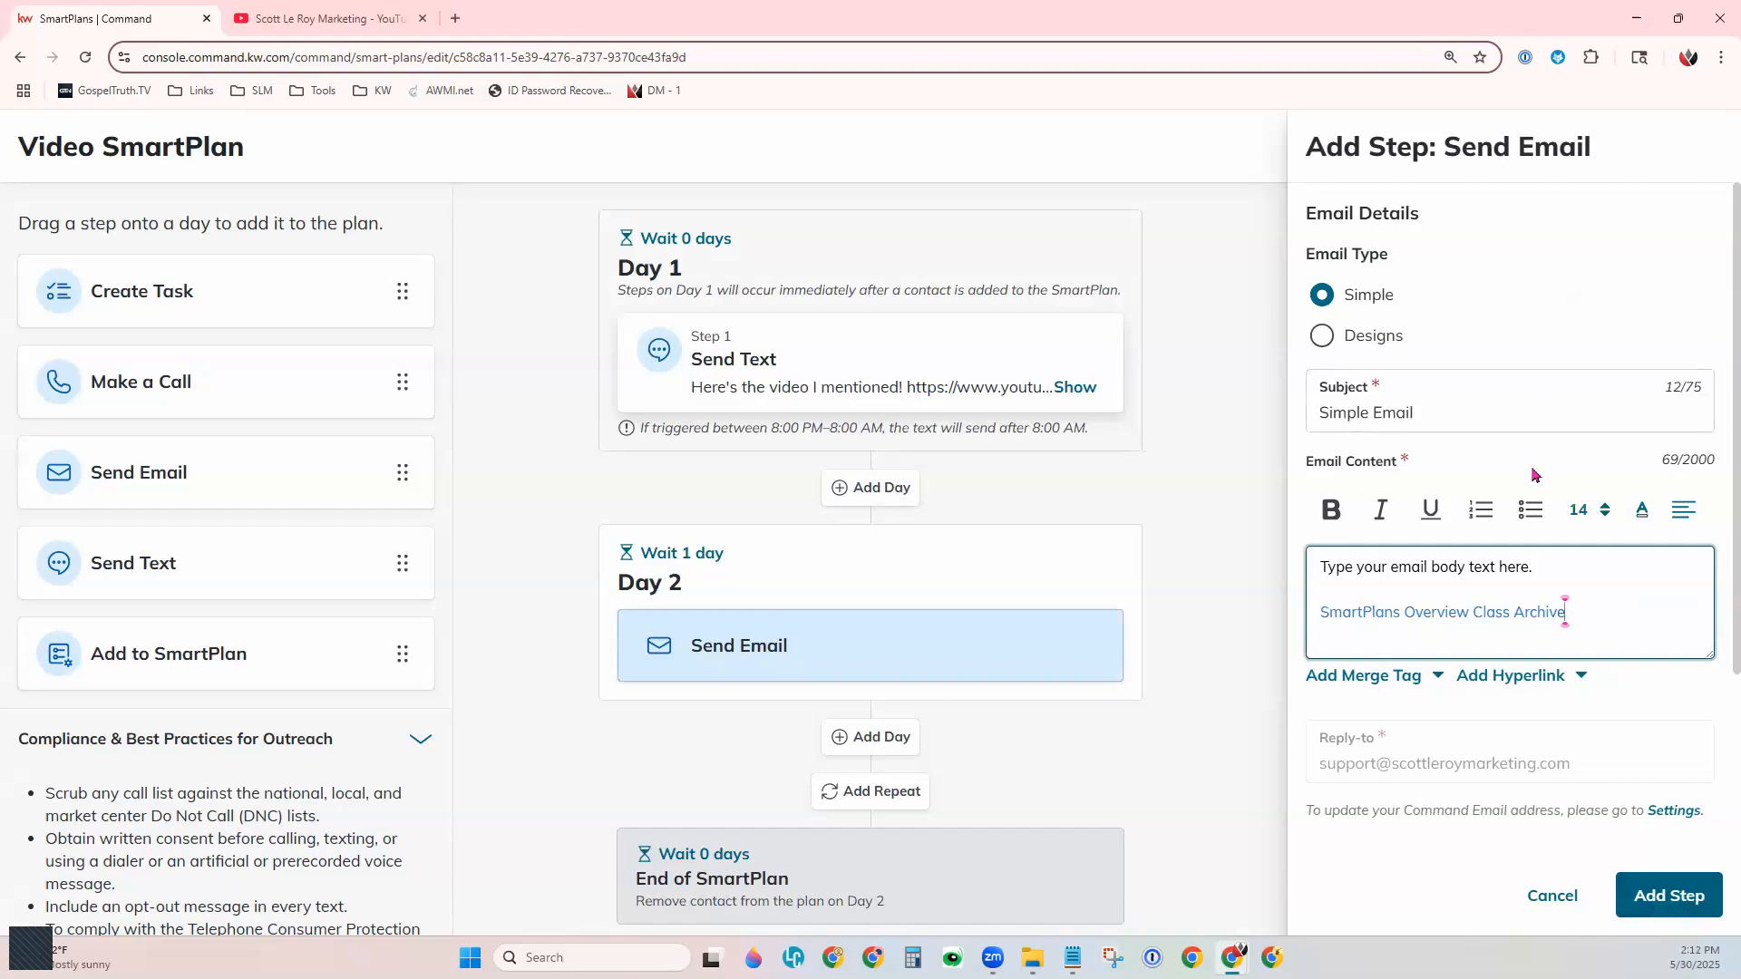
# Step: Change the email type to Designs and open the "Happy Mother's Day" template for editing
pyautogui.click(1369, 342)
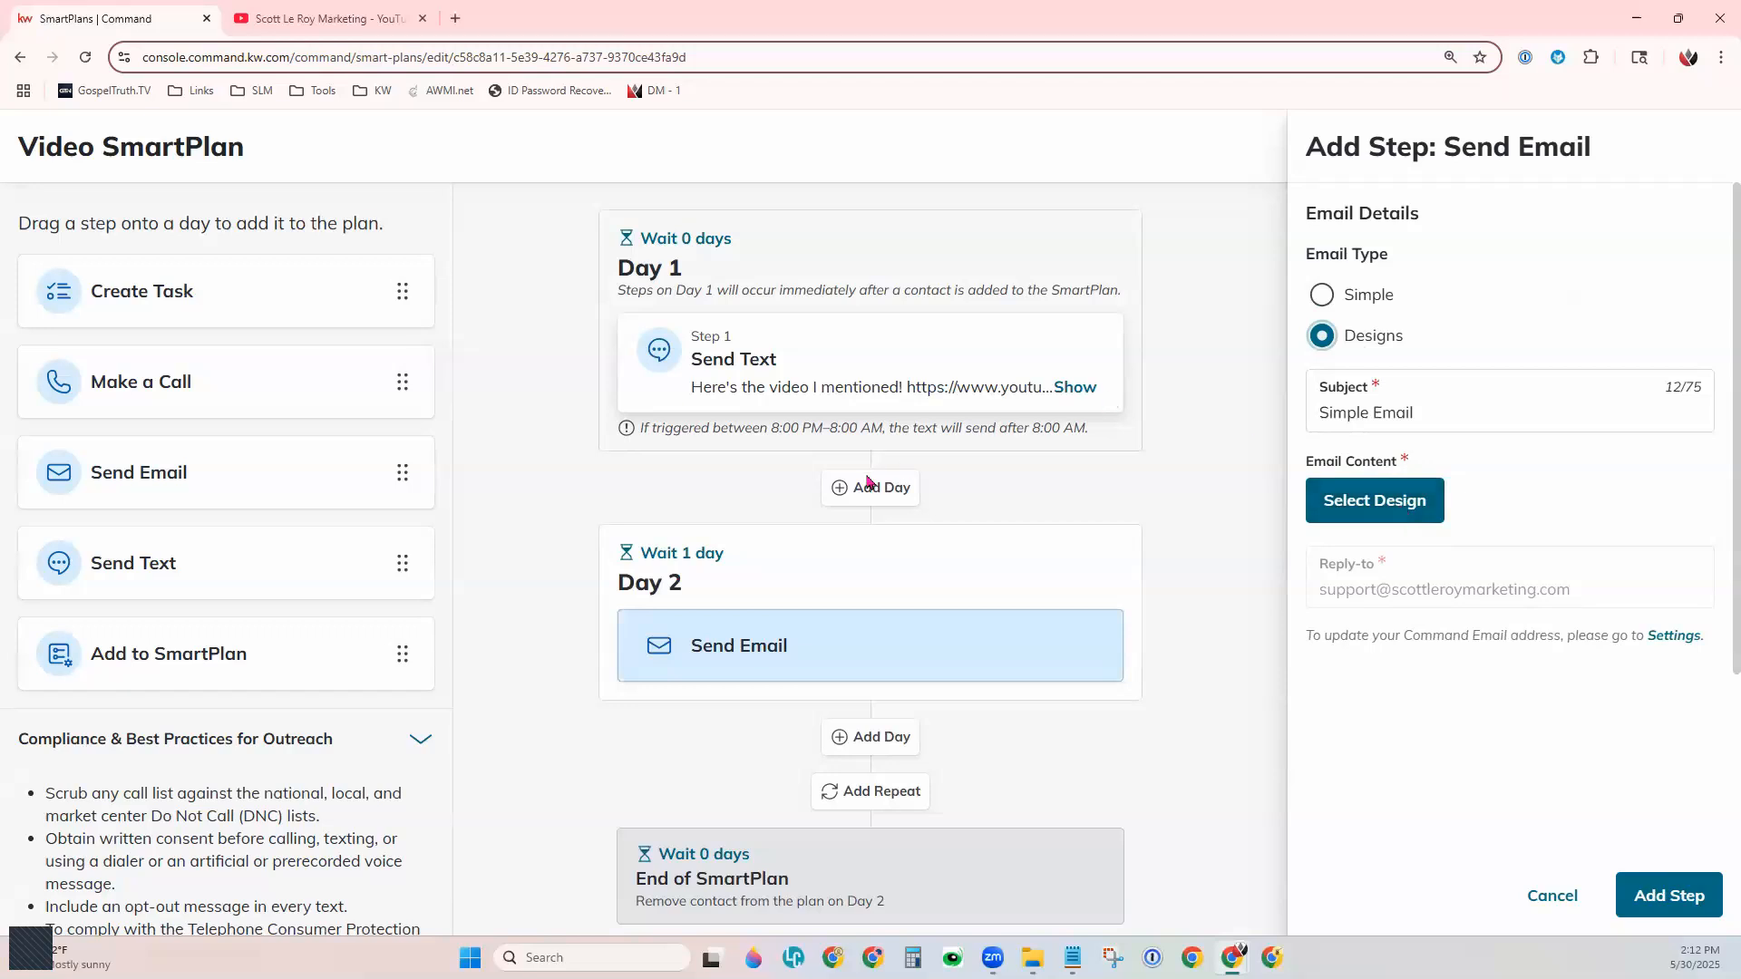
pyautogui.click(1407, 503)
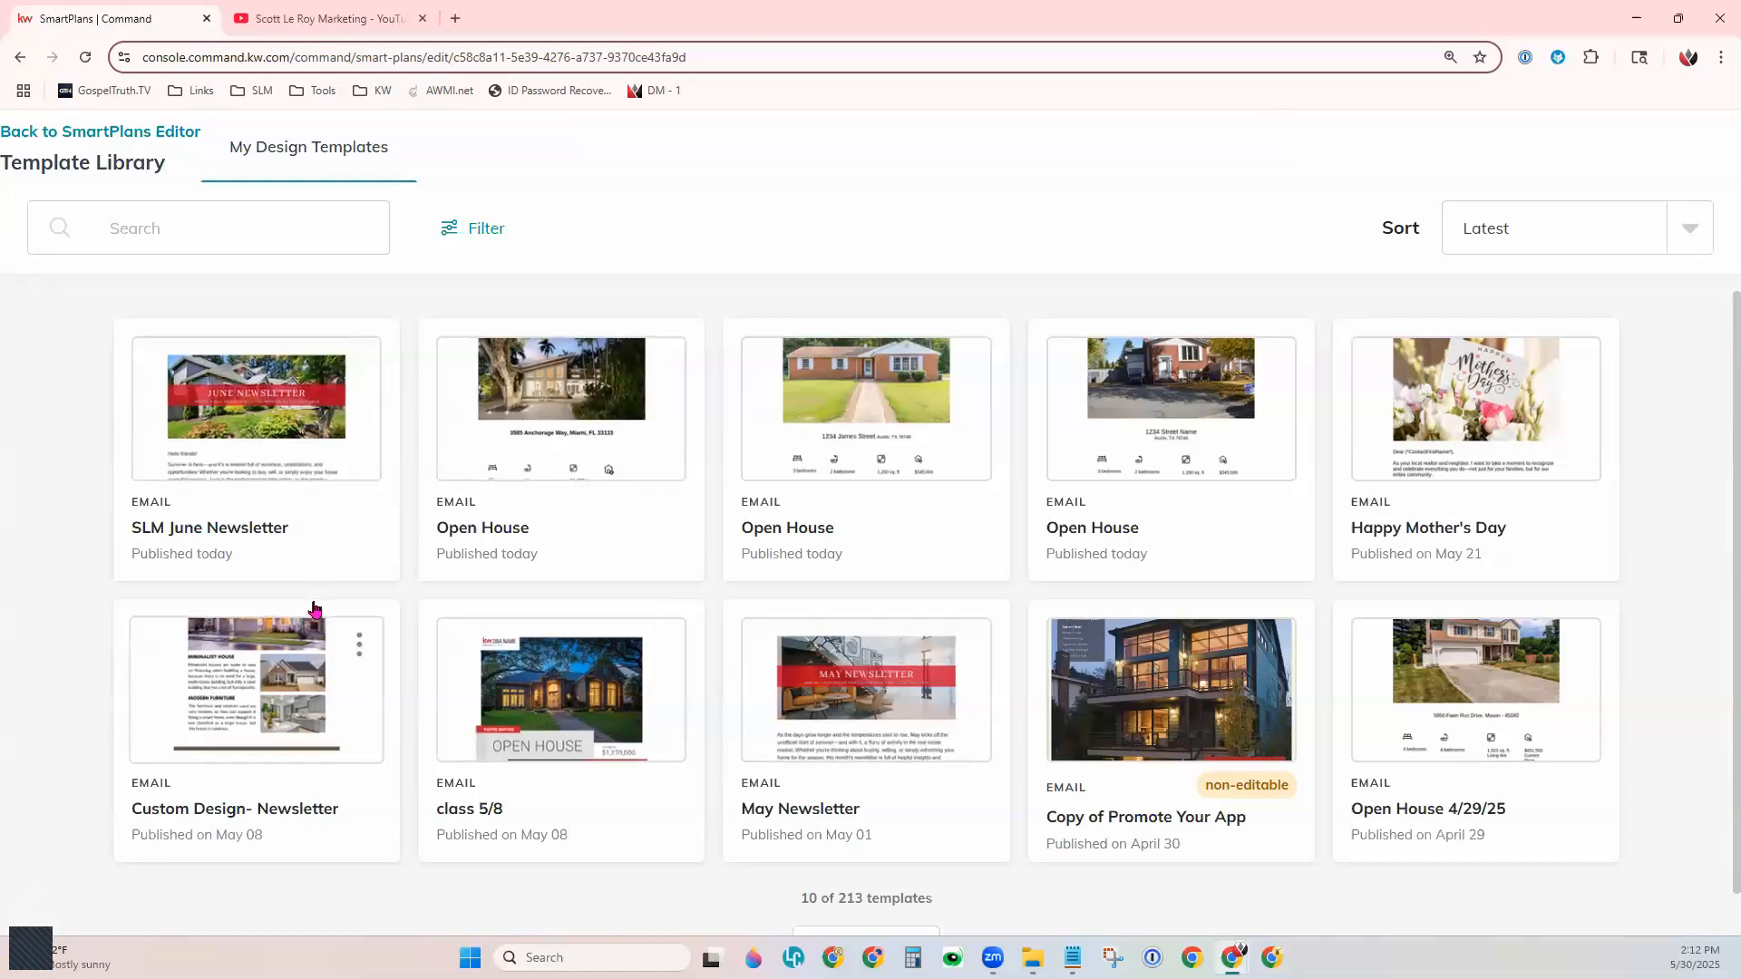
pyautogui.click(1546, 464)
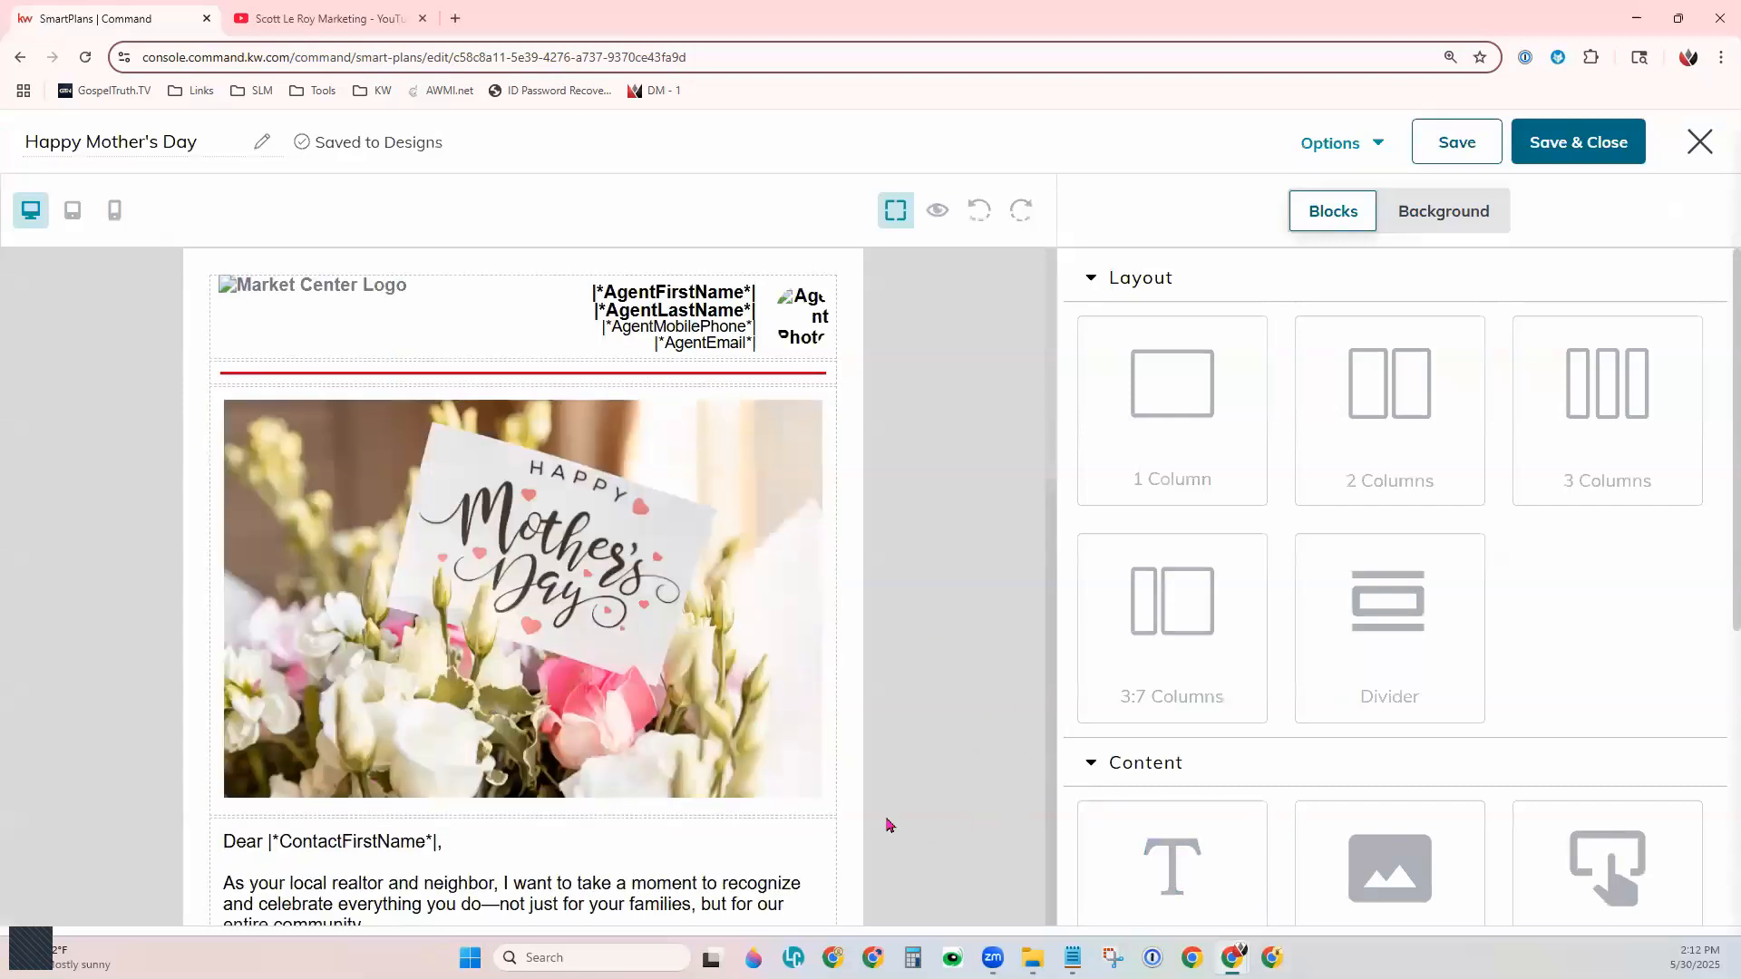
pyautogui.scroll(-2, 886, 818)
pyautogui.scroll(-3, 885, 818)
pyautogui.scroll(2, 885, 818)
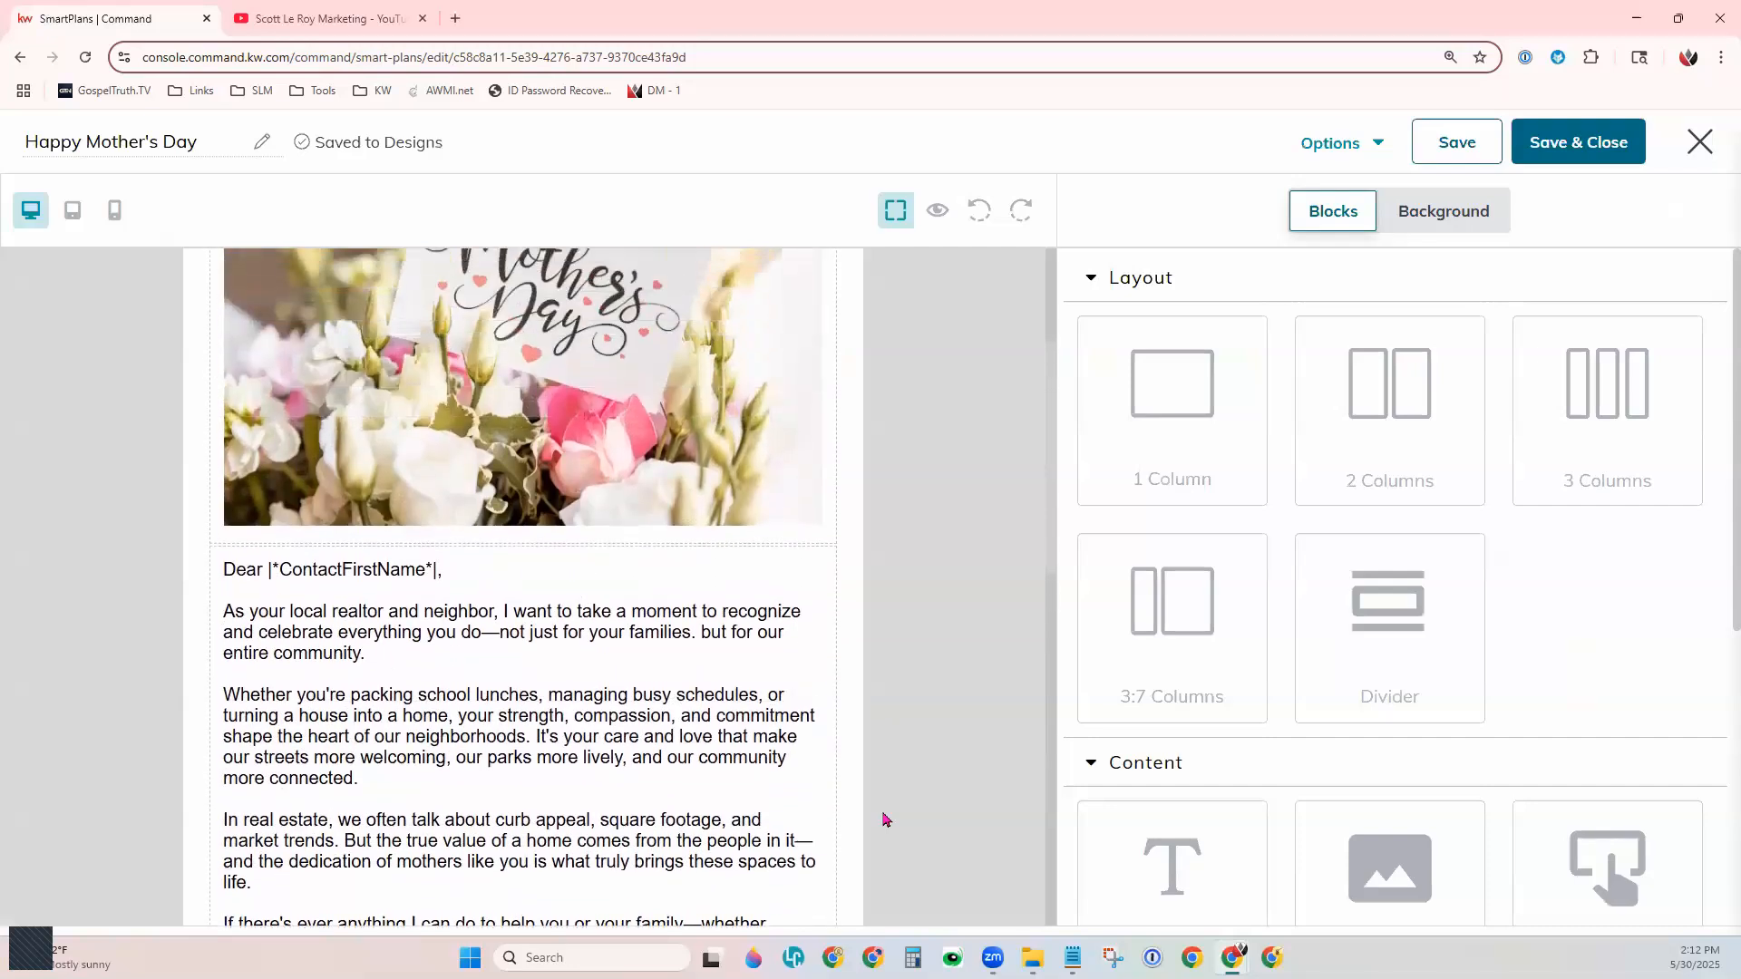
pyautogui.scroll(-3, 1511, 764)
pyautogui.scroll(-2, 1512, 764)
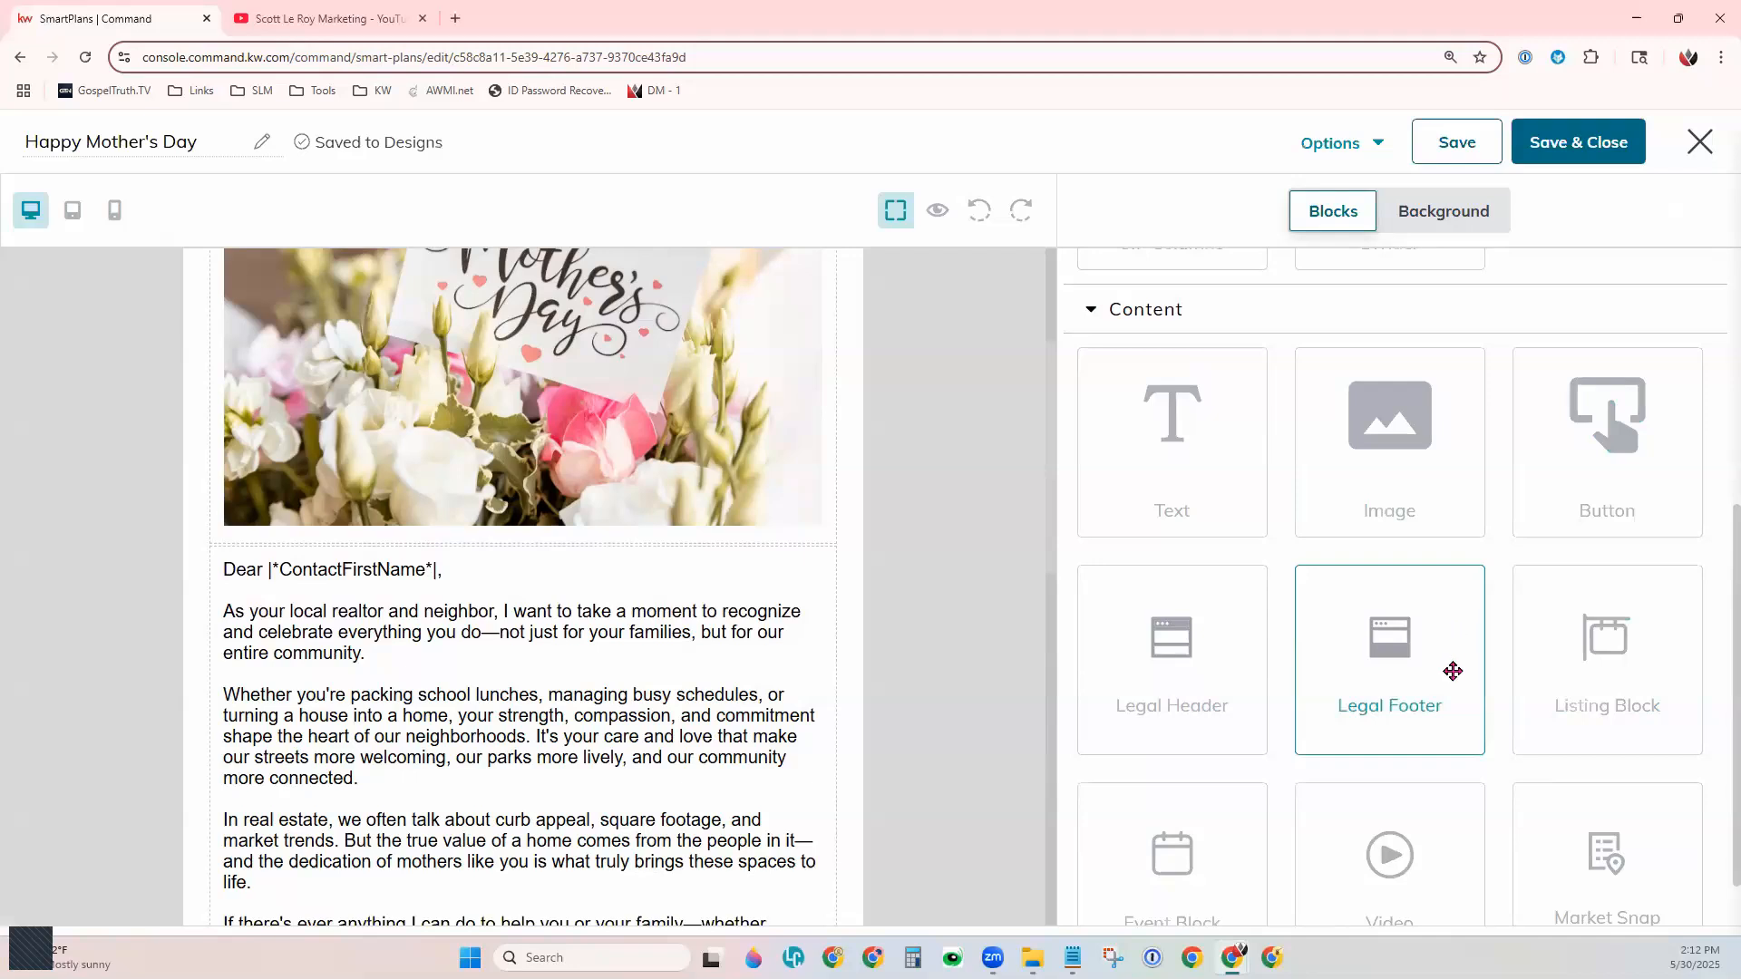
pyautogui.scroll(-1, 1449, 668)
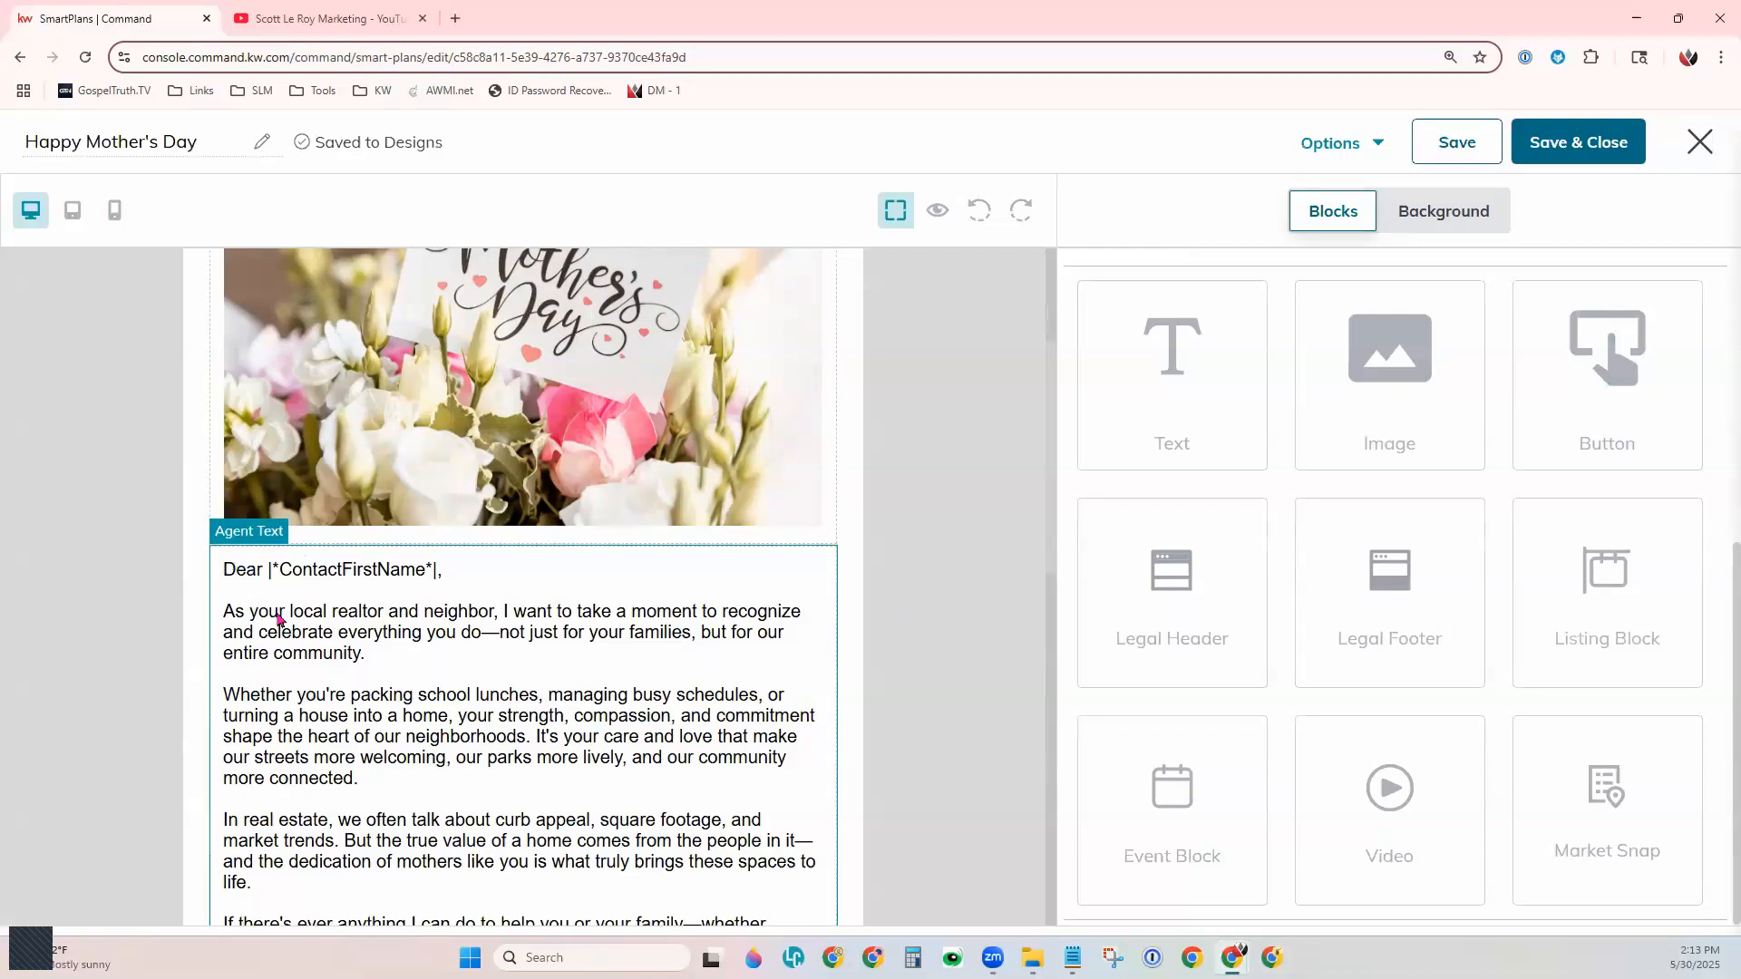
pyautogui.moveTo(1438, 832); pyautogui.dragTo(650, 587)
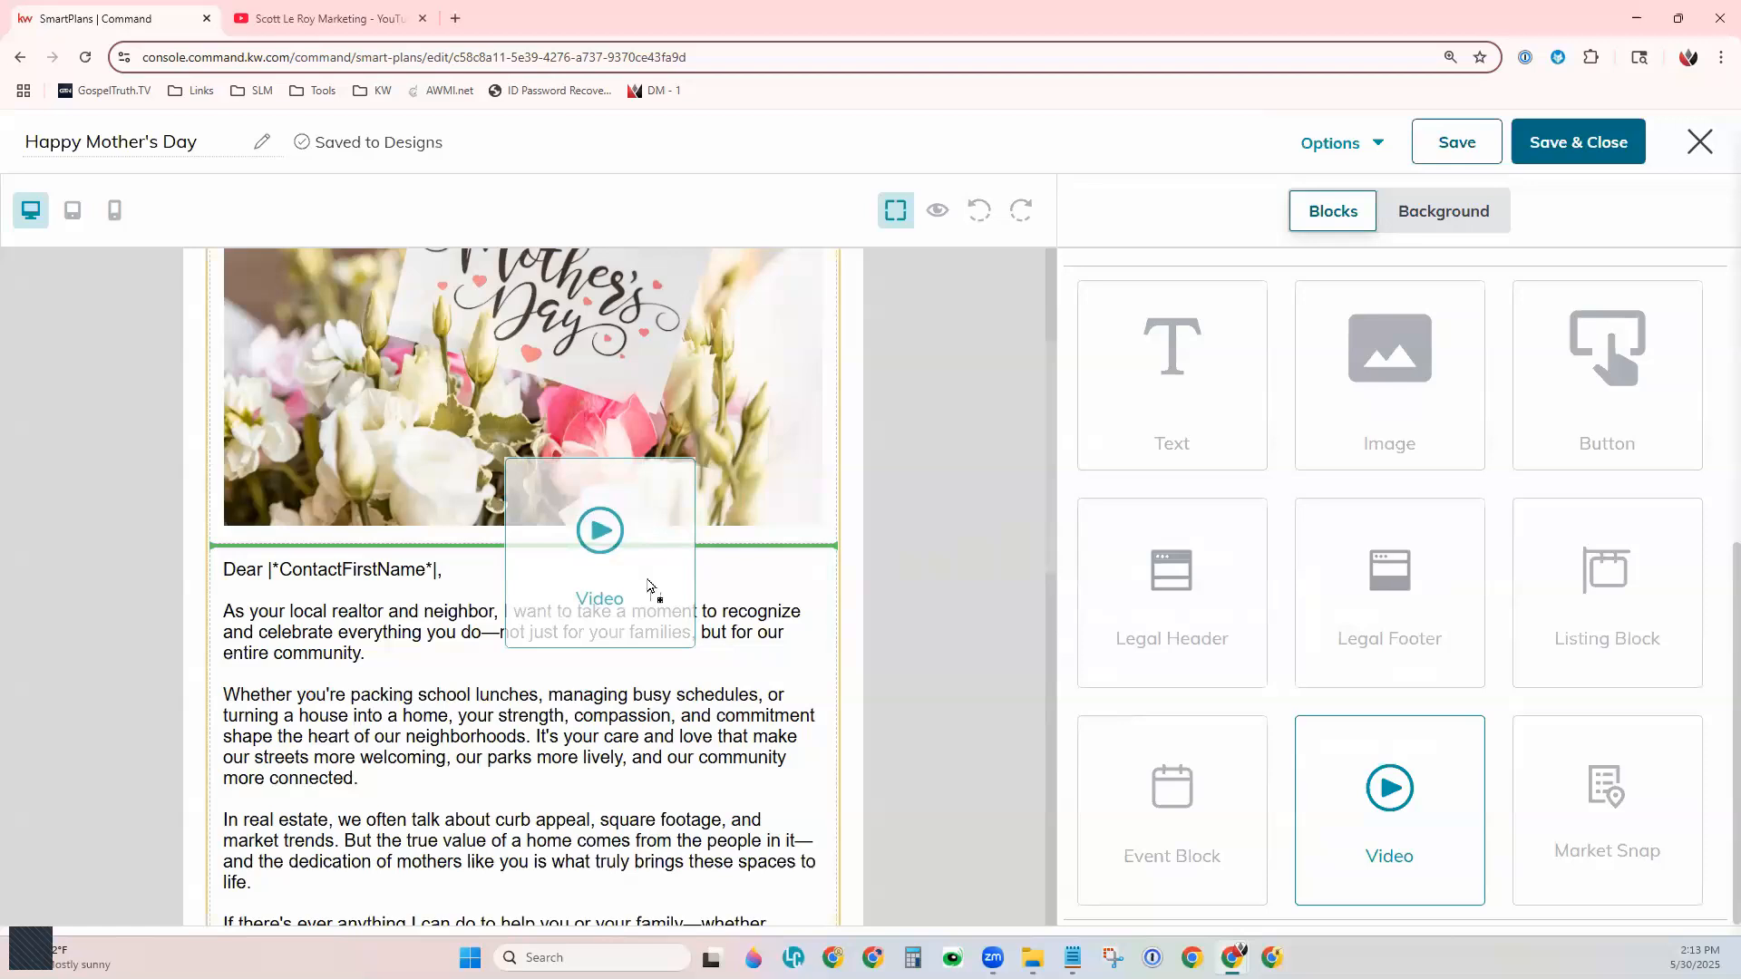
pyautogui.moveTo(649, 586); pyautogui.dragTo(649, 587)
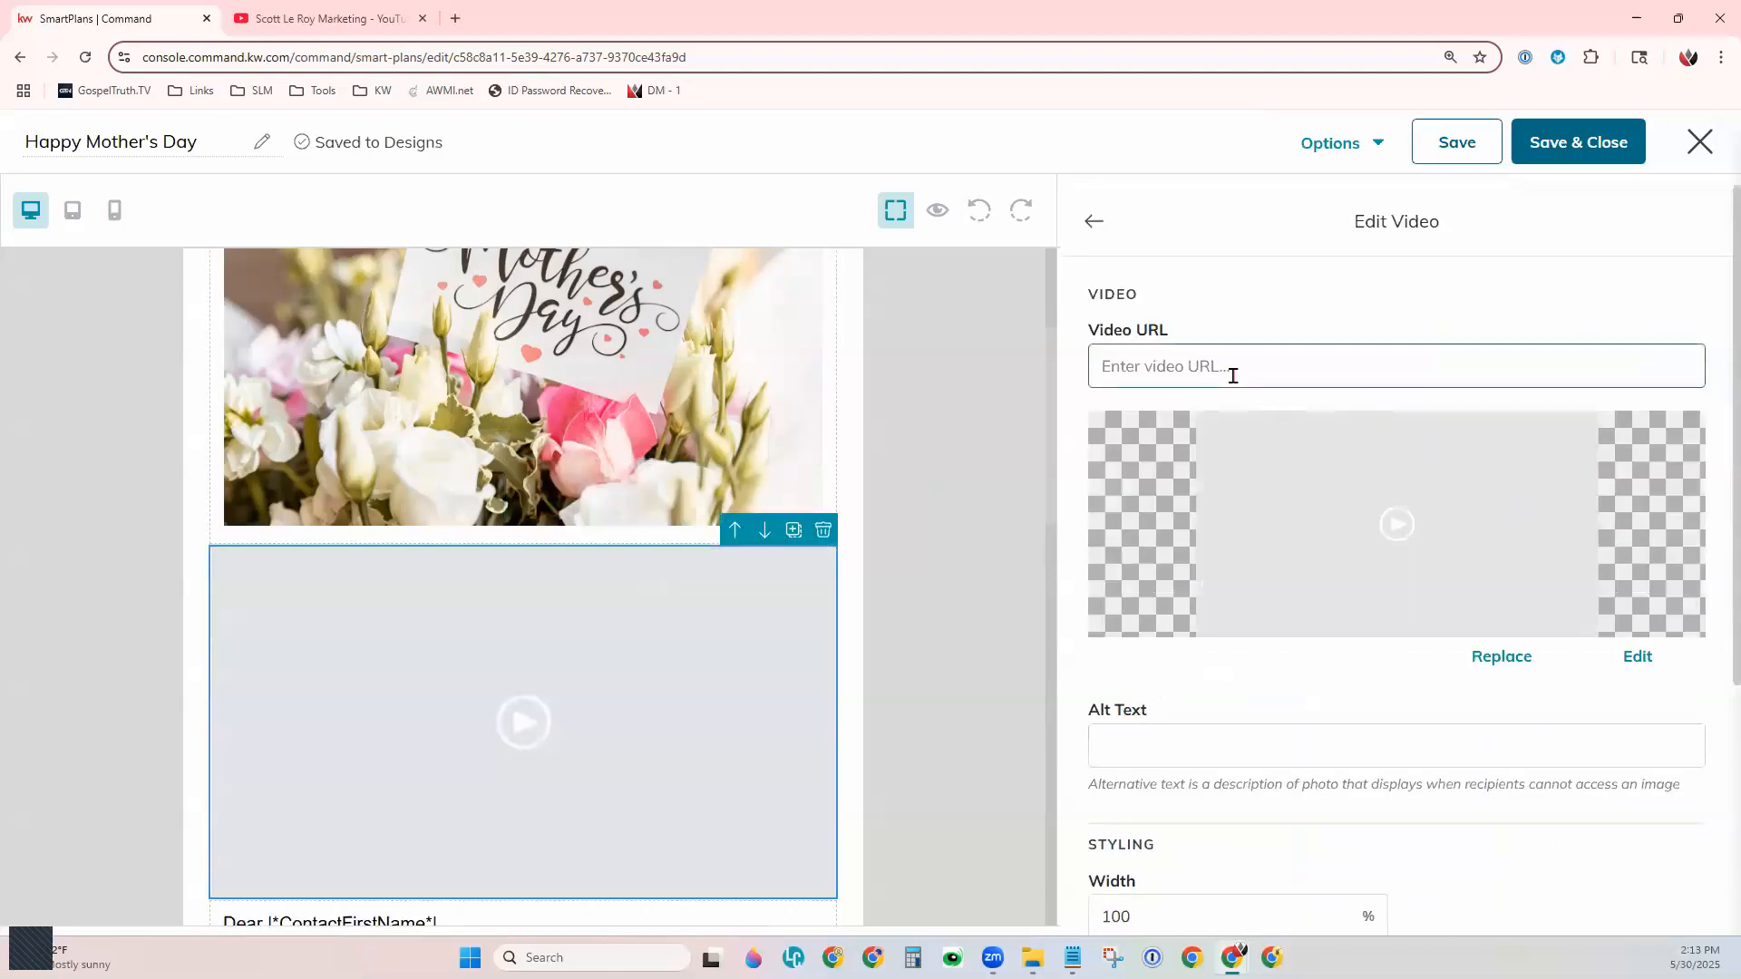
pyautogui.click(1278, 367)
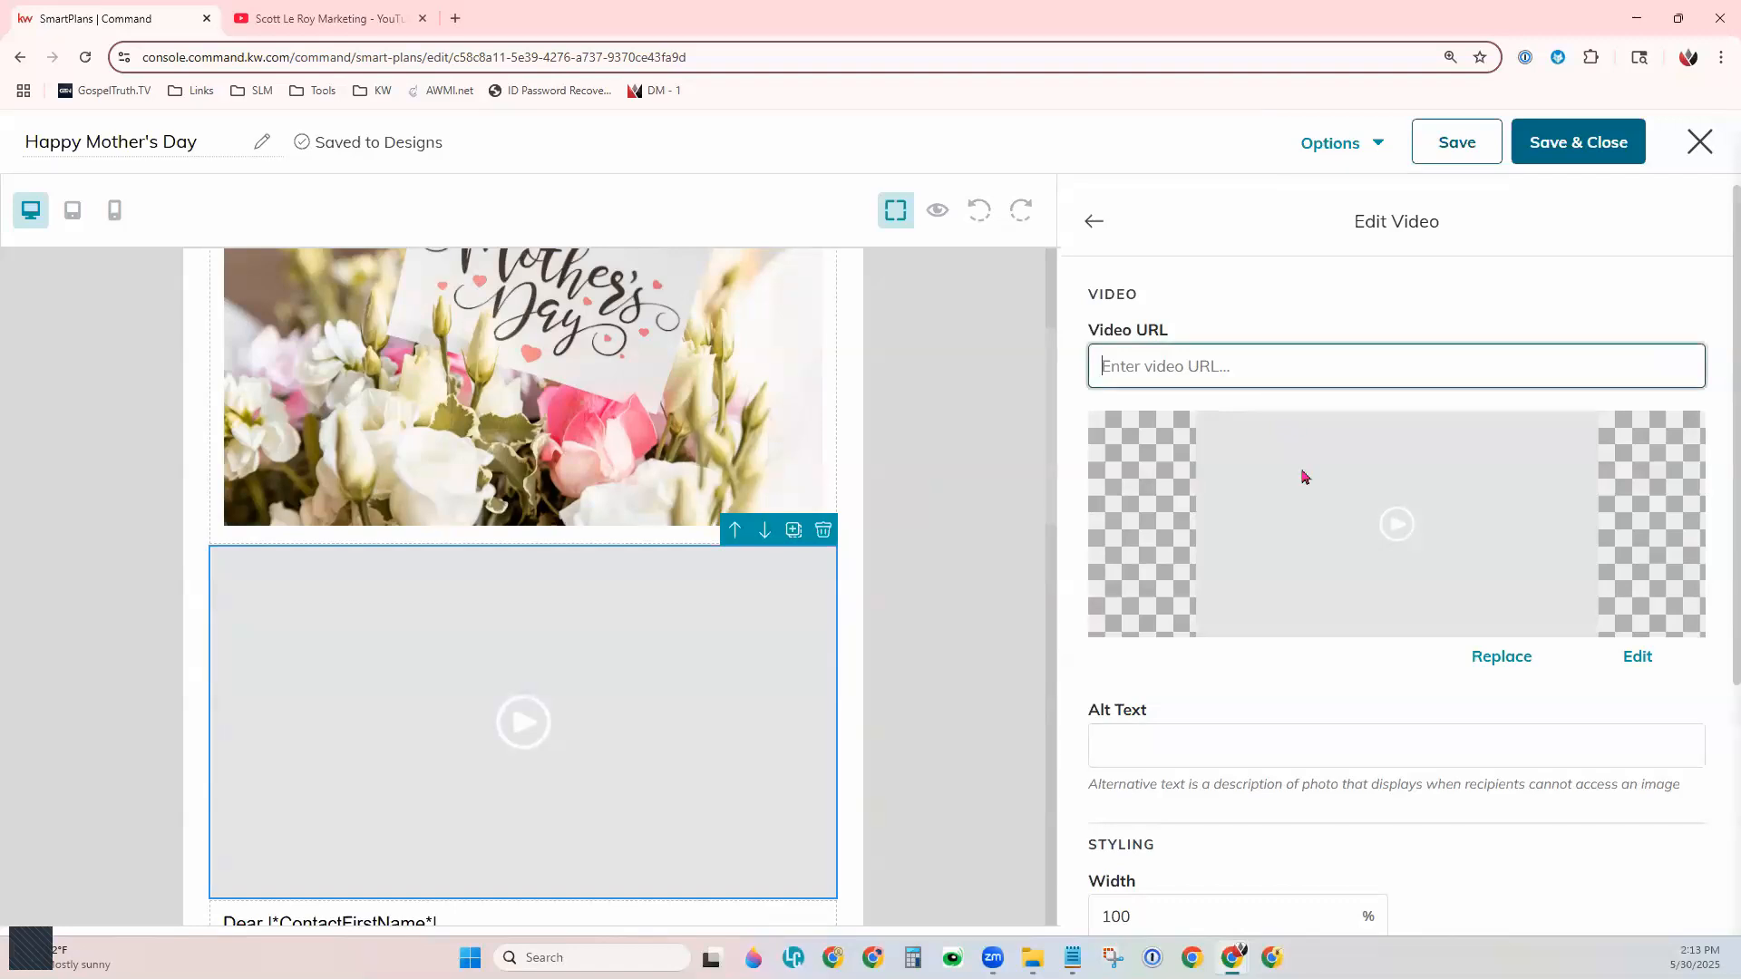
pyautogui.write('https://www.youtube.com/watch?v=q1VvcKngQB8')
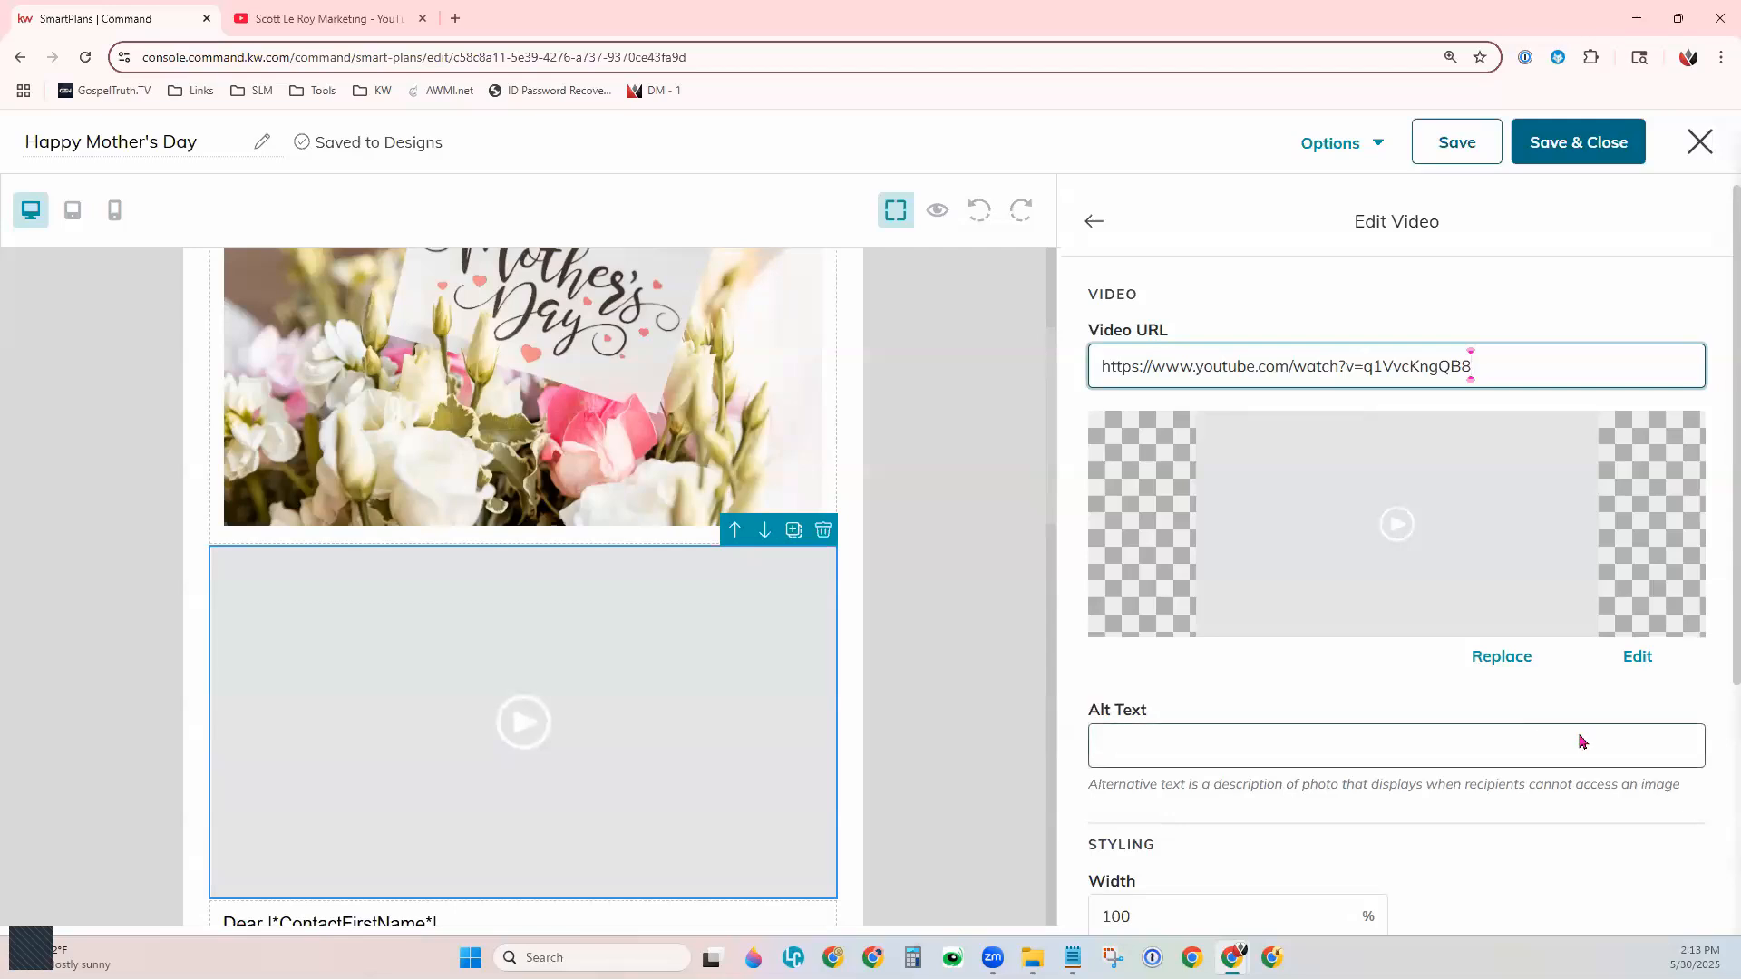
# Step: Replace the video block's placeholder thumbnail with the "Build Your Social Media" picture from the saved images
pyautogui.click(1503, 667)
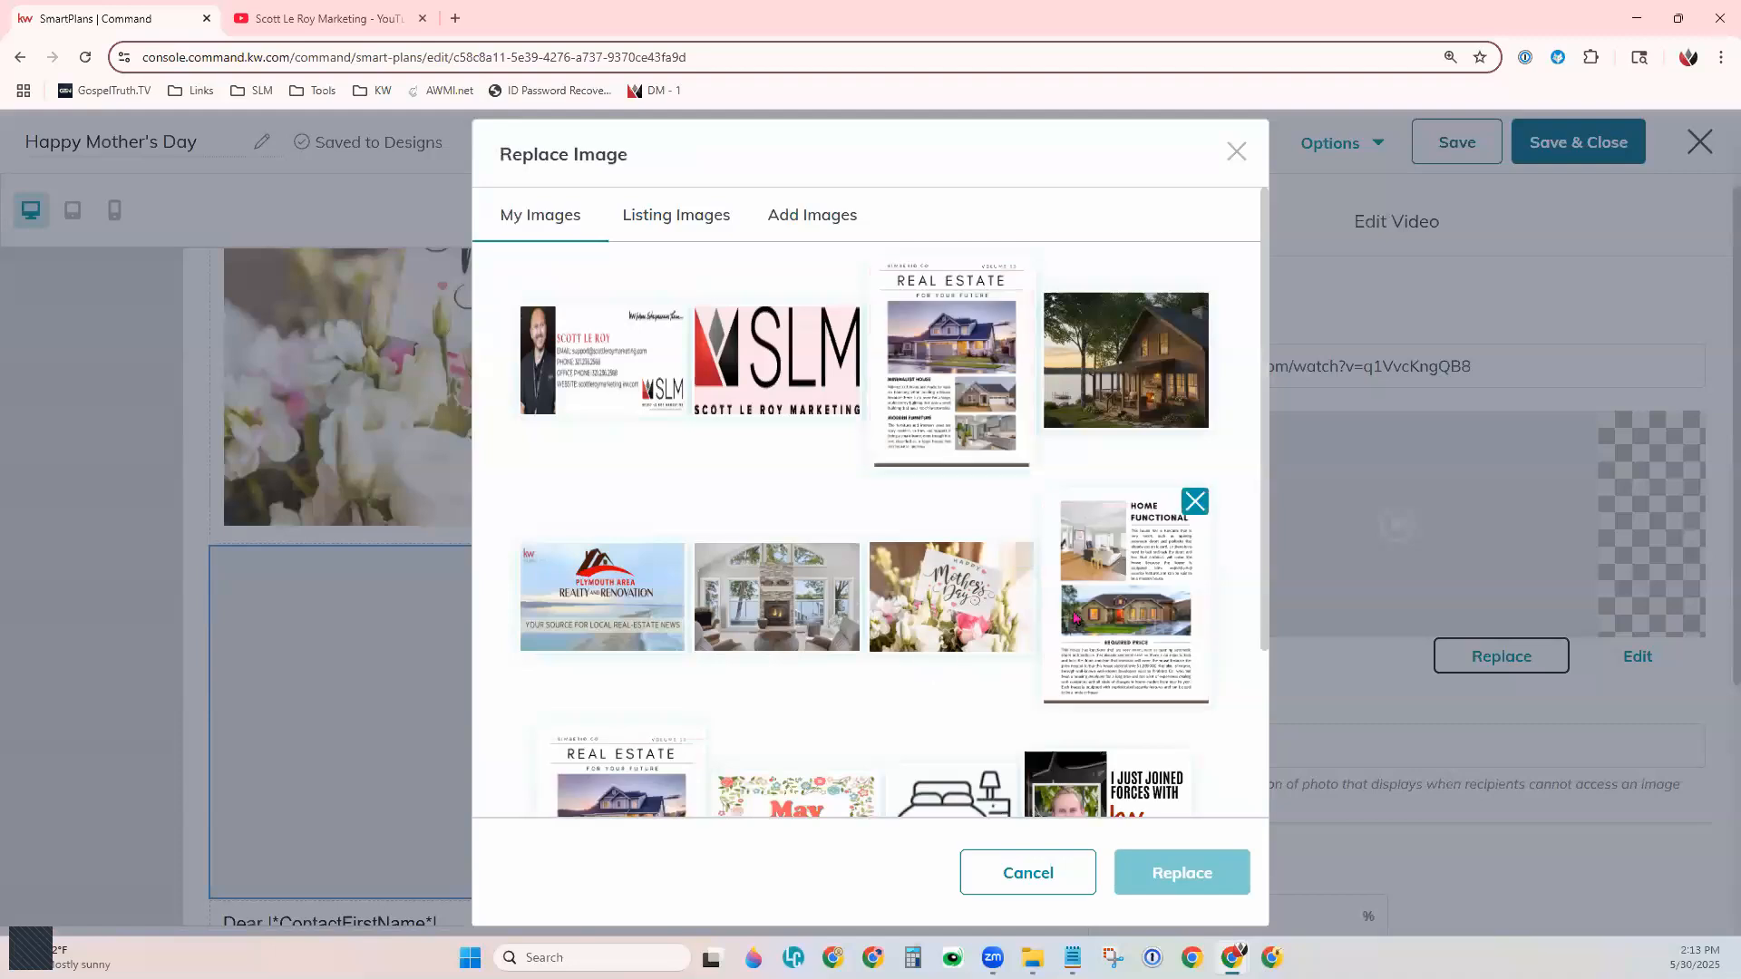
pyautogui.scroll(-3, 1088, 632)
pyautogui.click(862, 777)
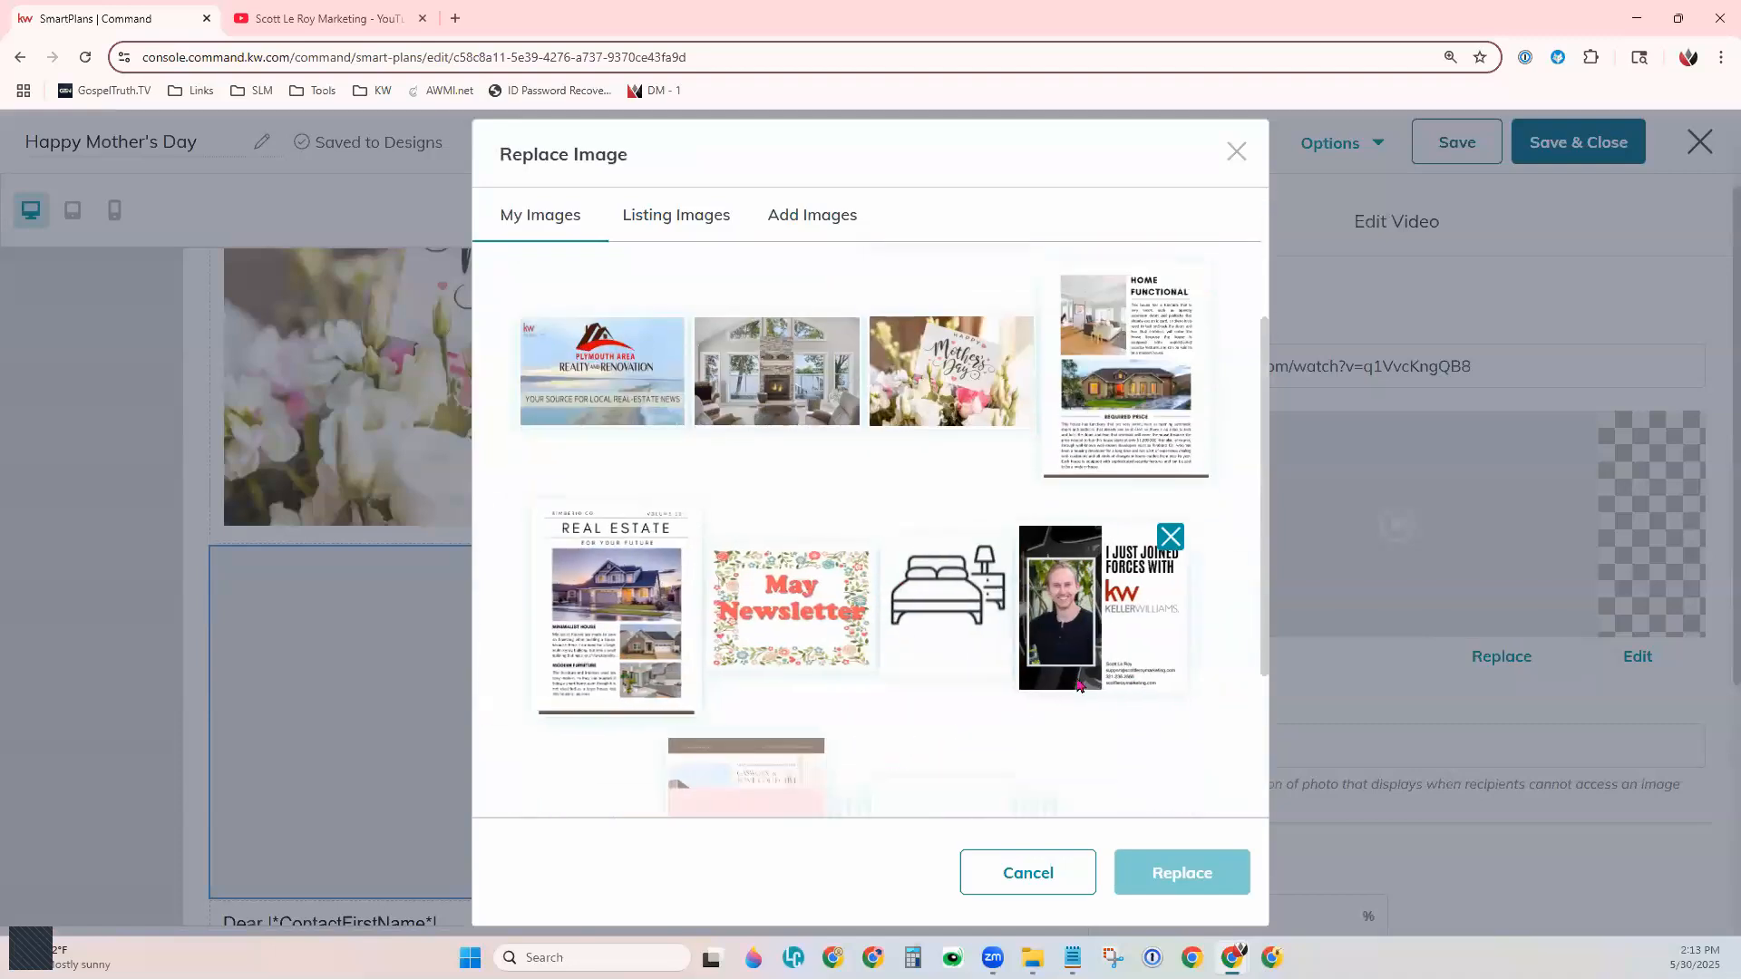
pyautogui.scroll(-4, 1079, 684)
pyautogui.scroll(-4, 1079, 684)
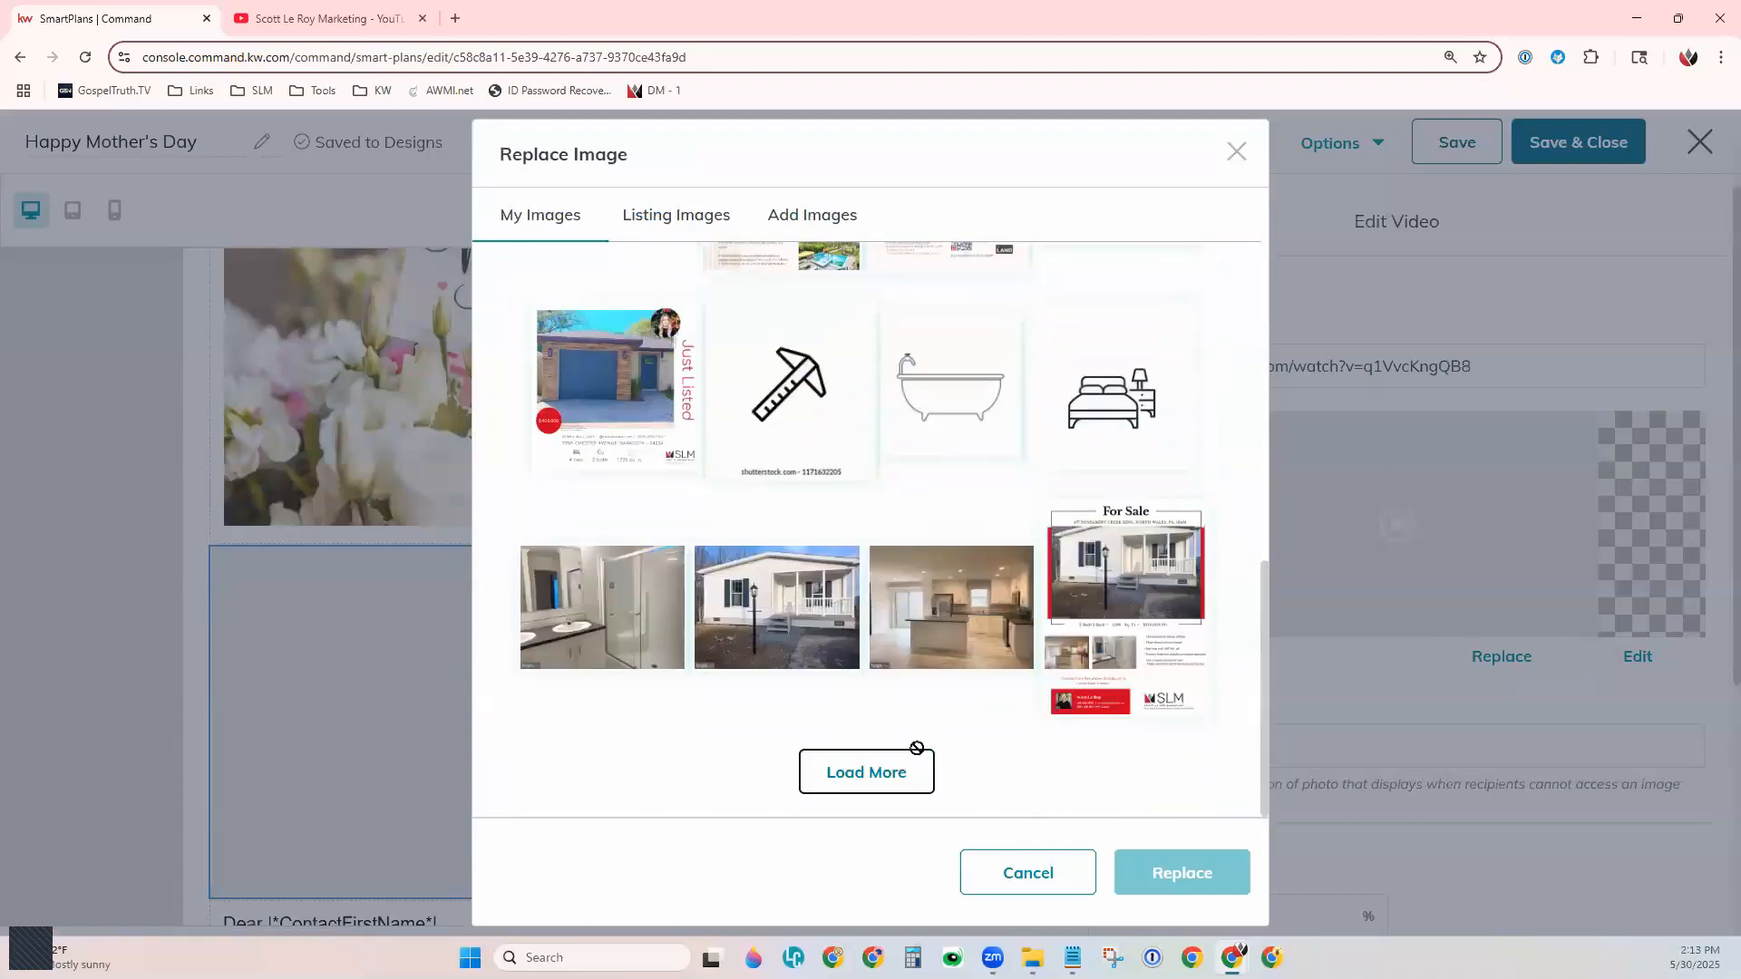
pyautogui.click(895, 764)
pyautogui.scroll(-10, 1095, 693)
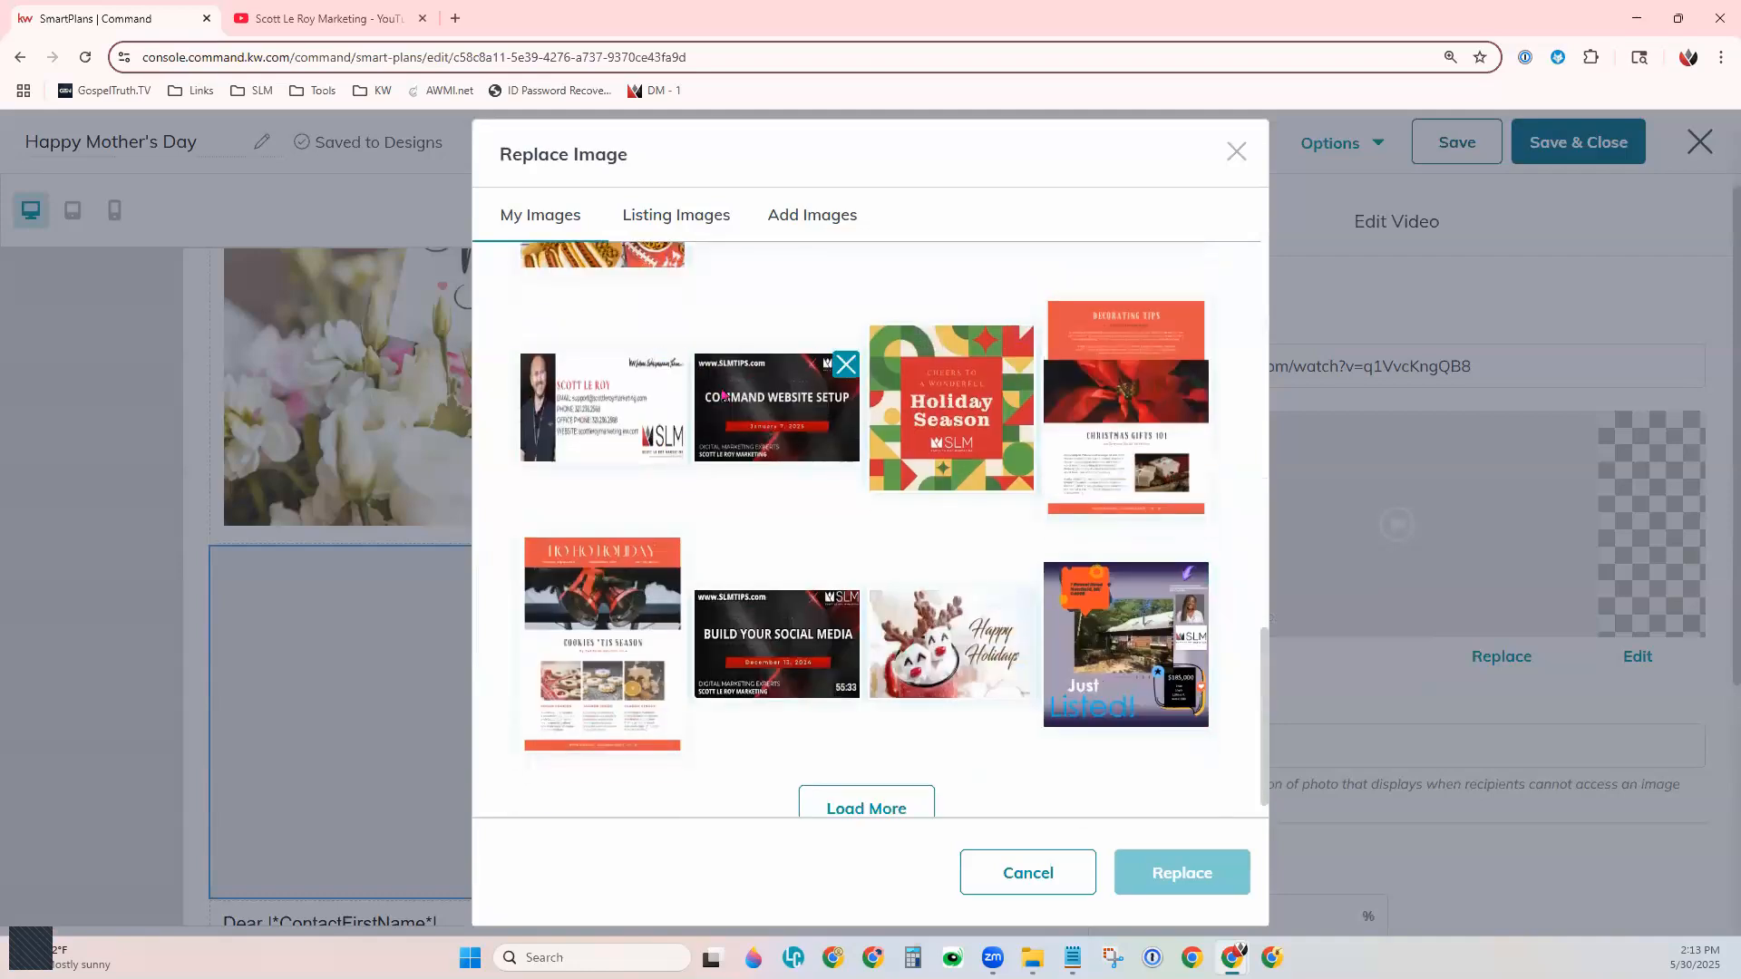
pyautogui.click(773, 639)
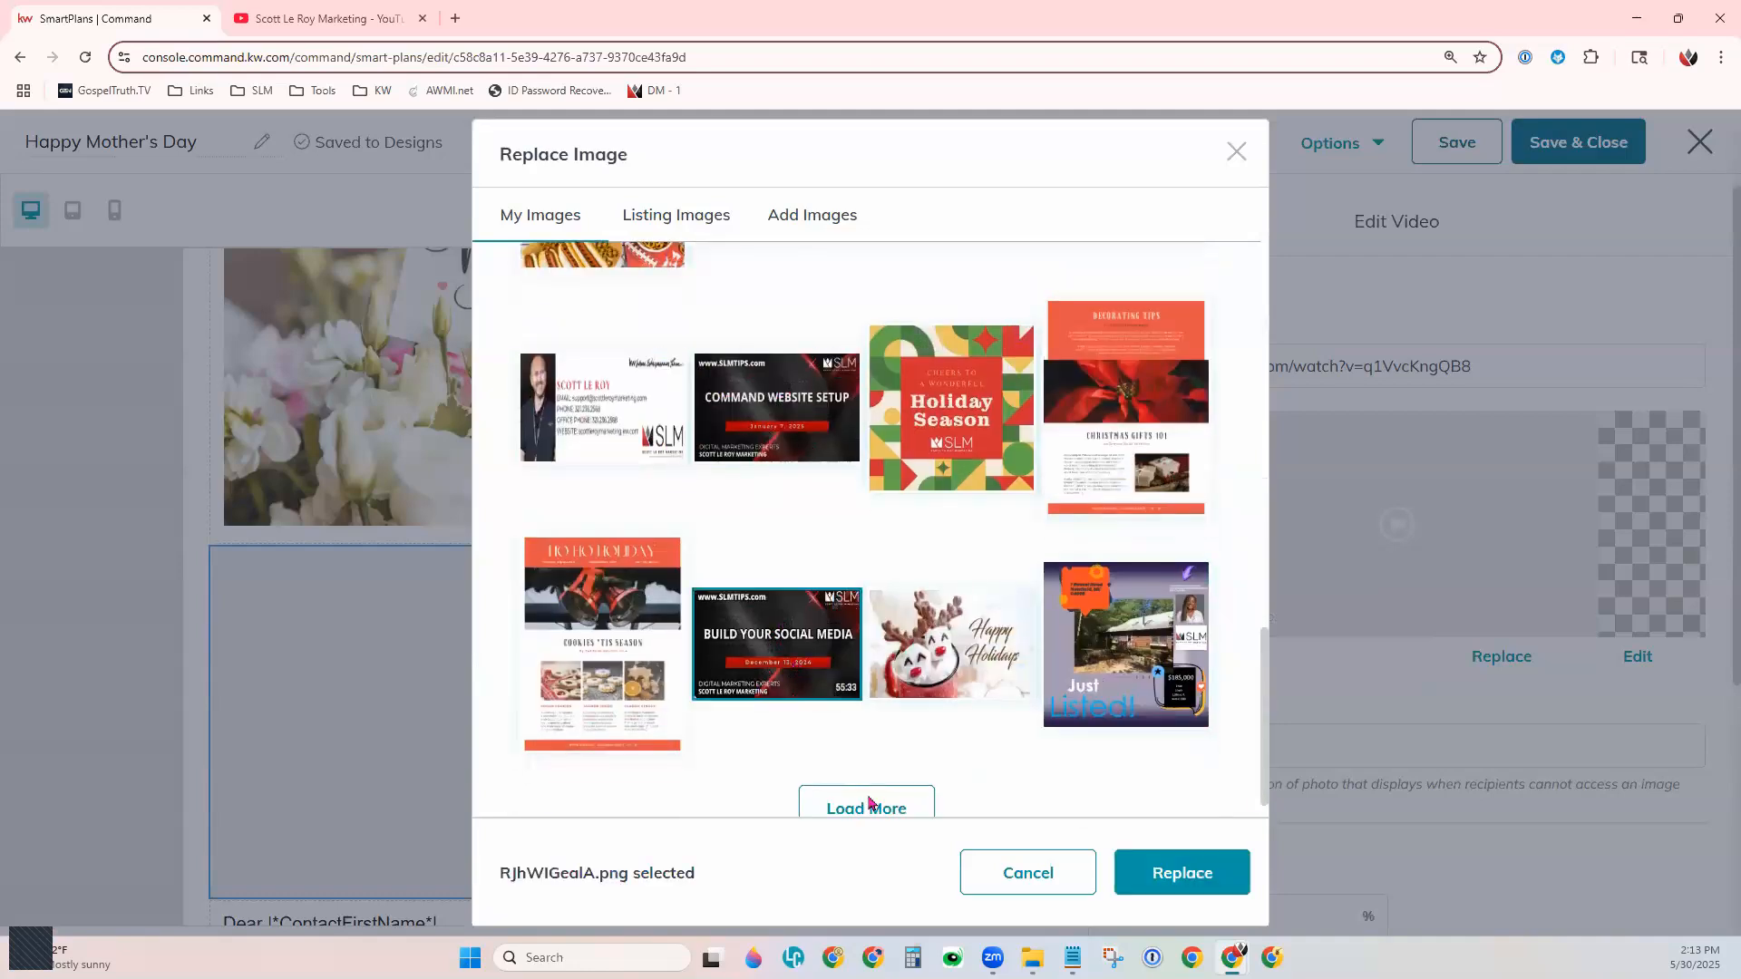
pyautogui.click(1205, 873)
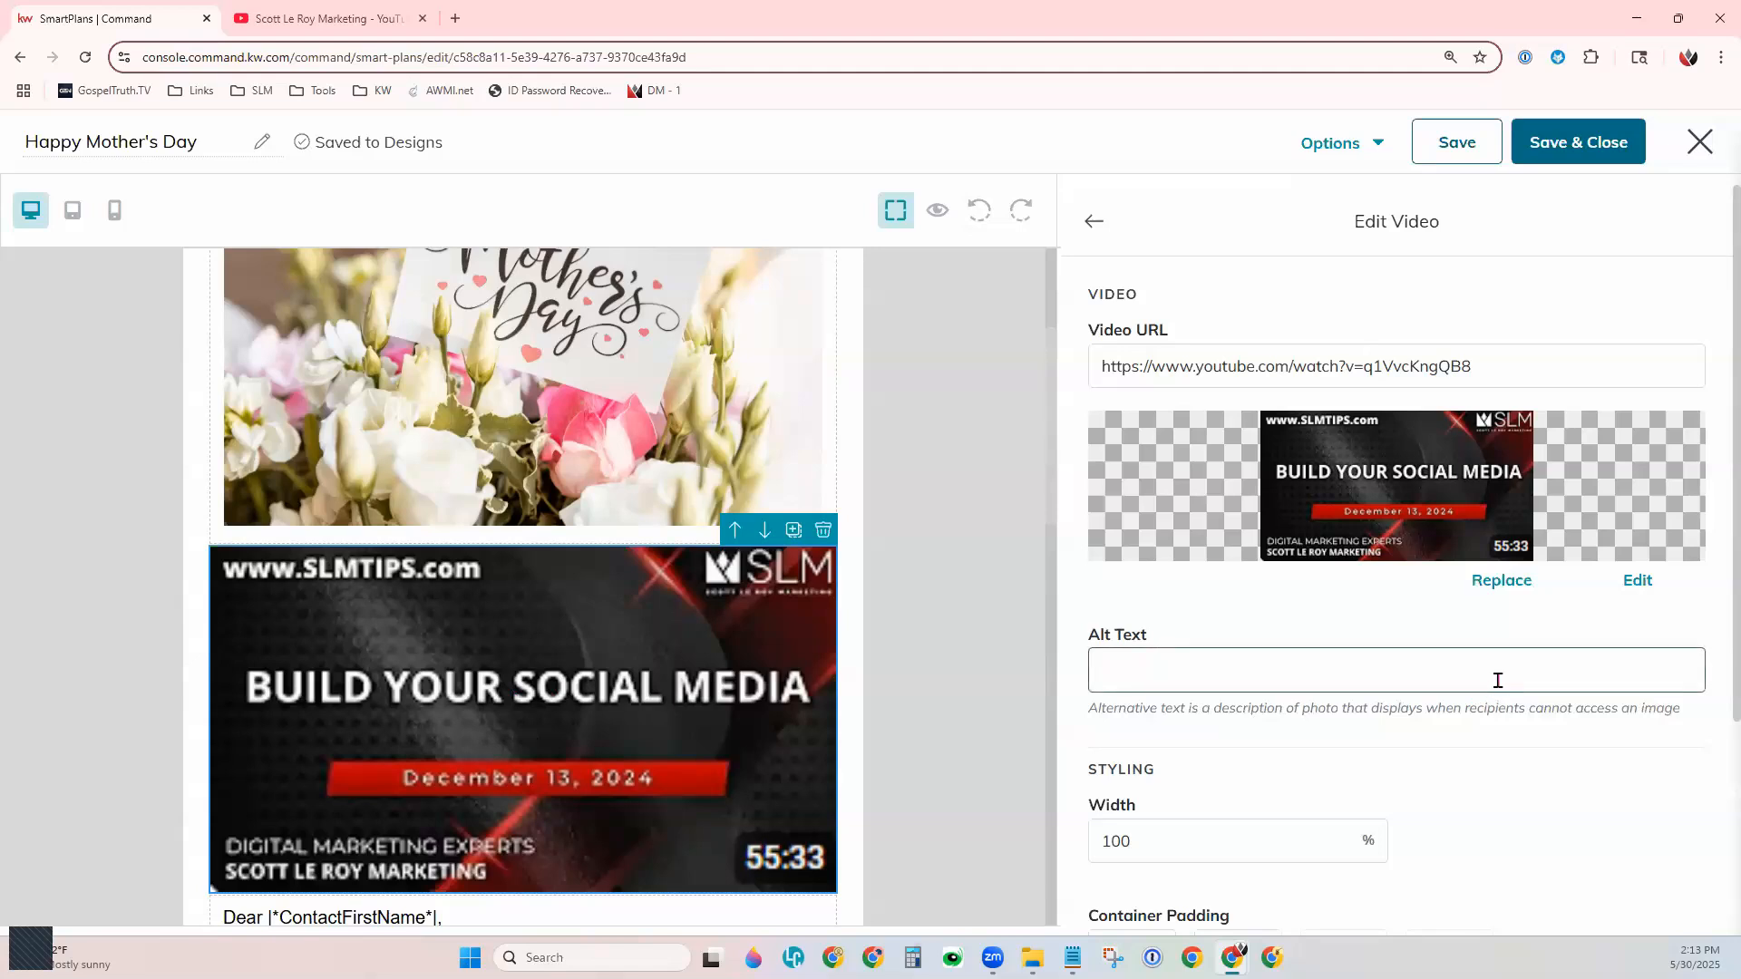
# Step: Save and close the edited Happy Mother's Day design, and add the Send Email step to Day 2 of the plan
pyautogui.scroll(-1, 1532, 703)
pyautogui.scroll(-2, 1532, 703)
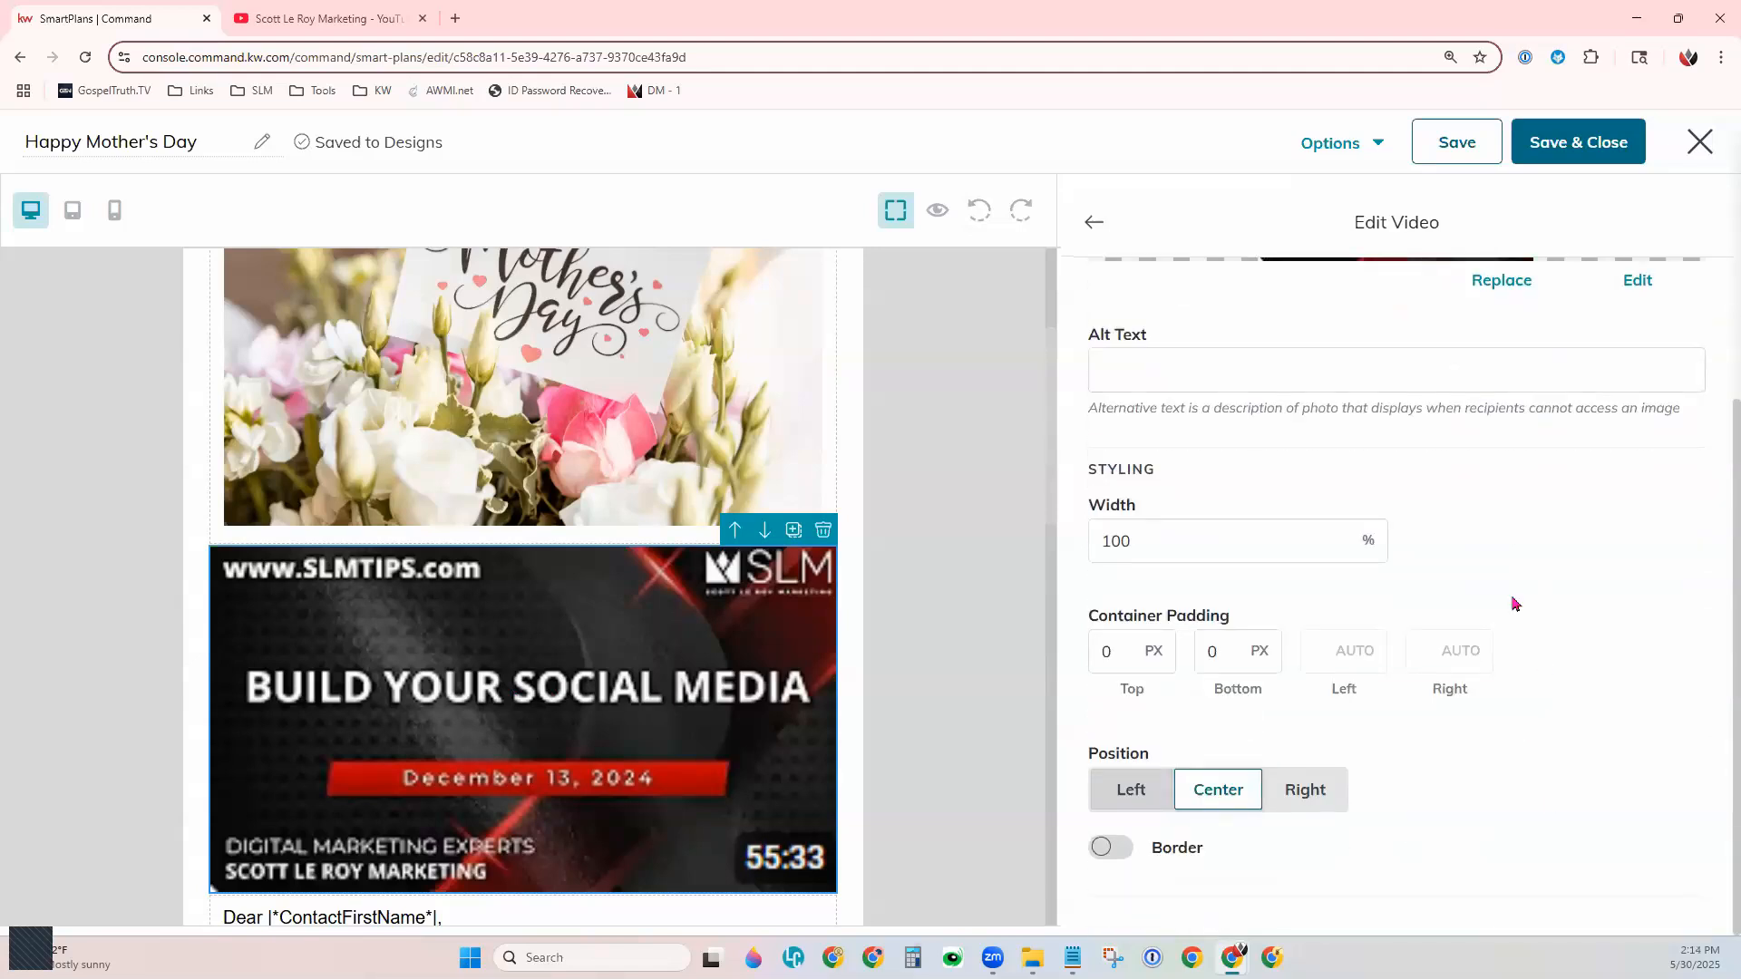
pyautogui.scroll(3, 1624, 761)
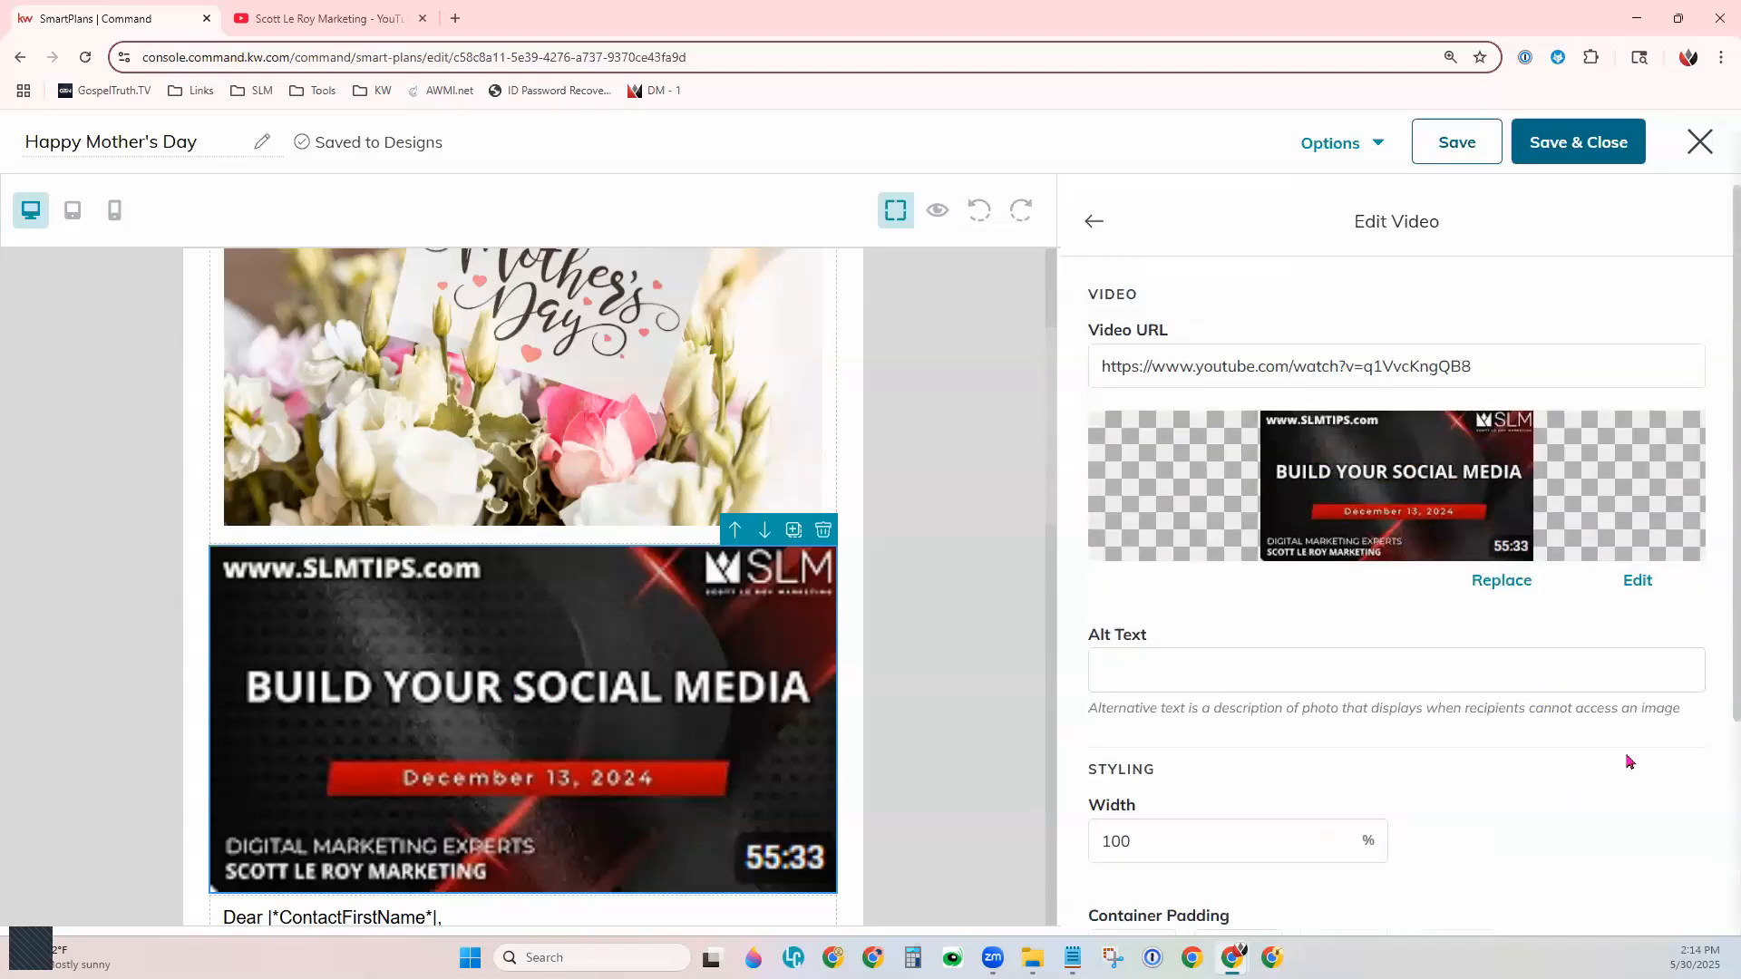
pyautogui.click(1094, 224)
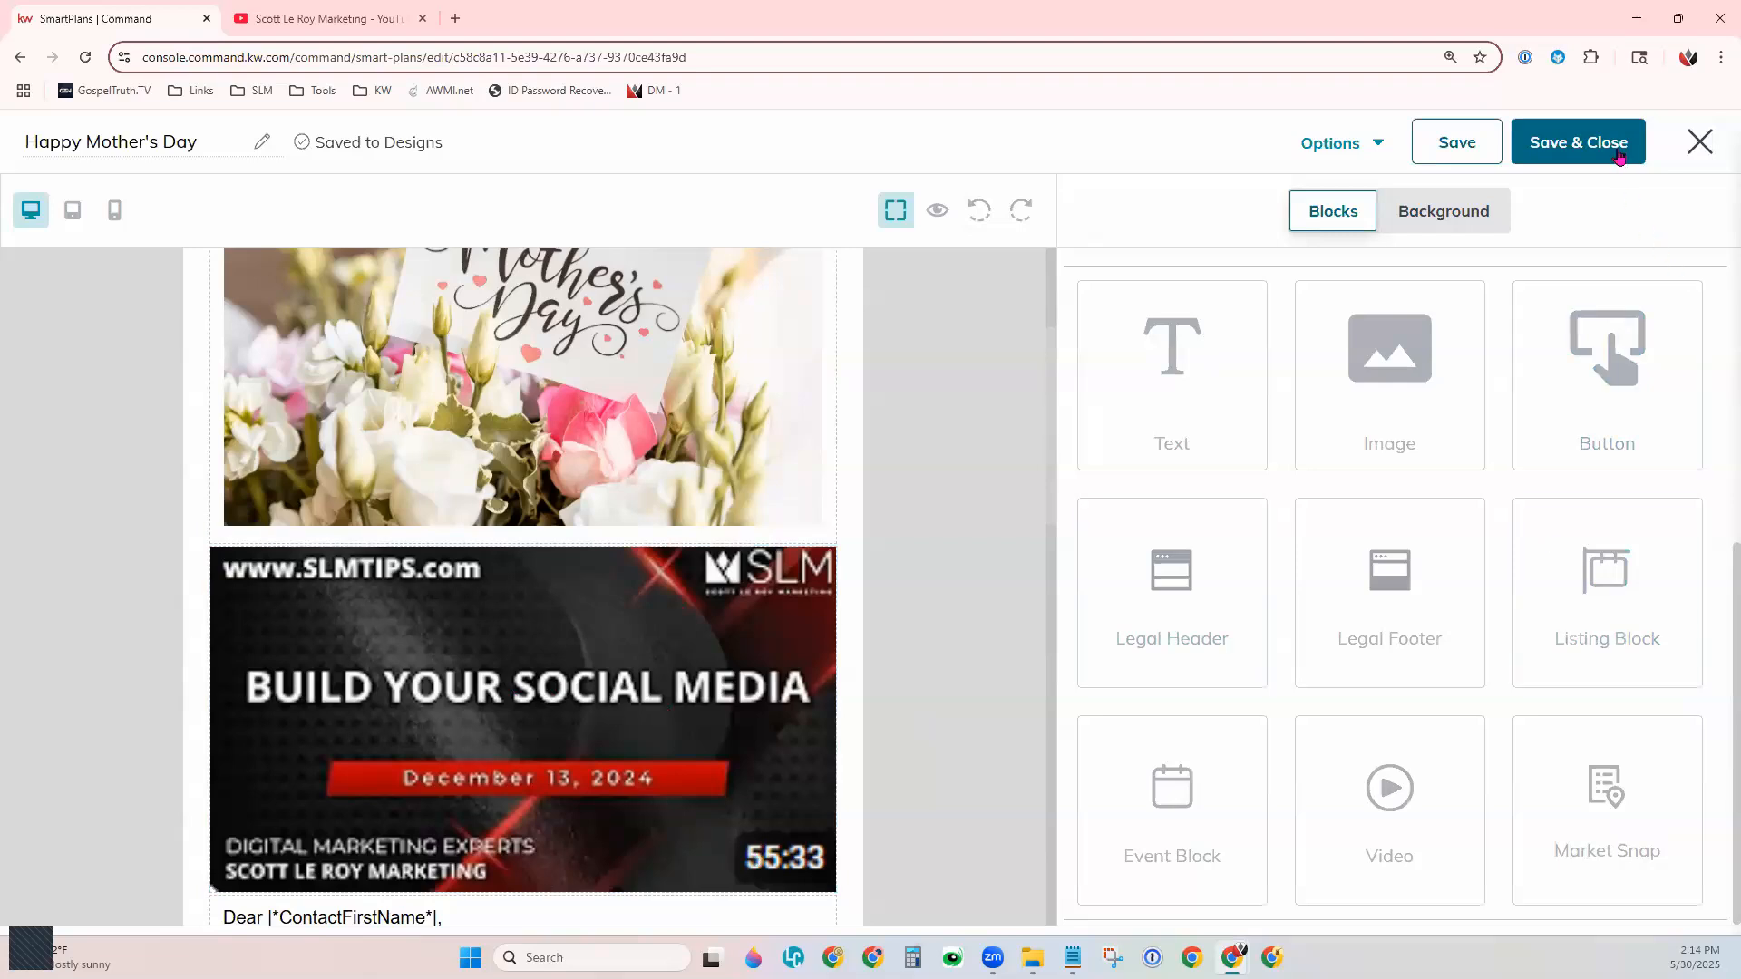
pyautogui.click(1619, 158)
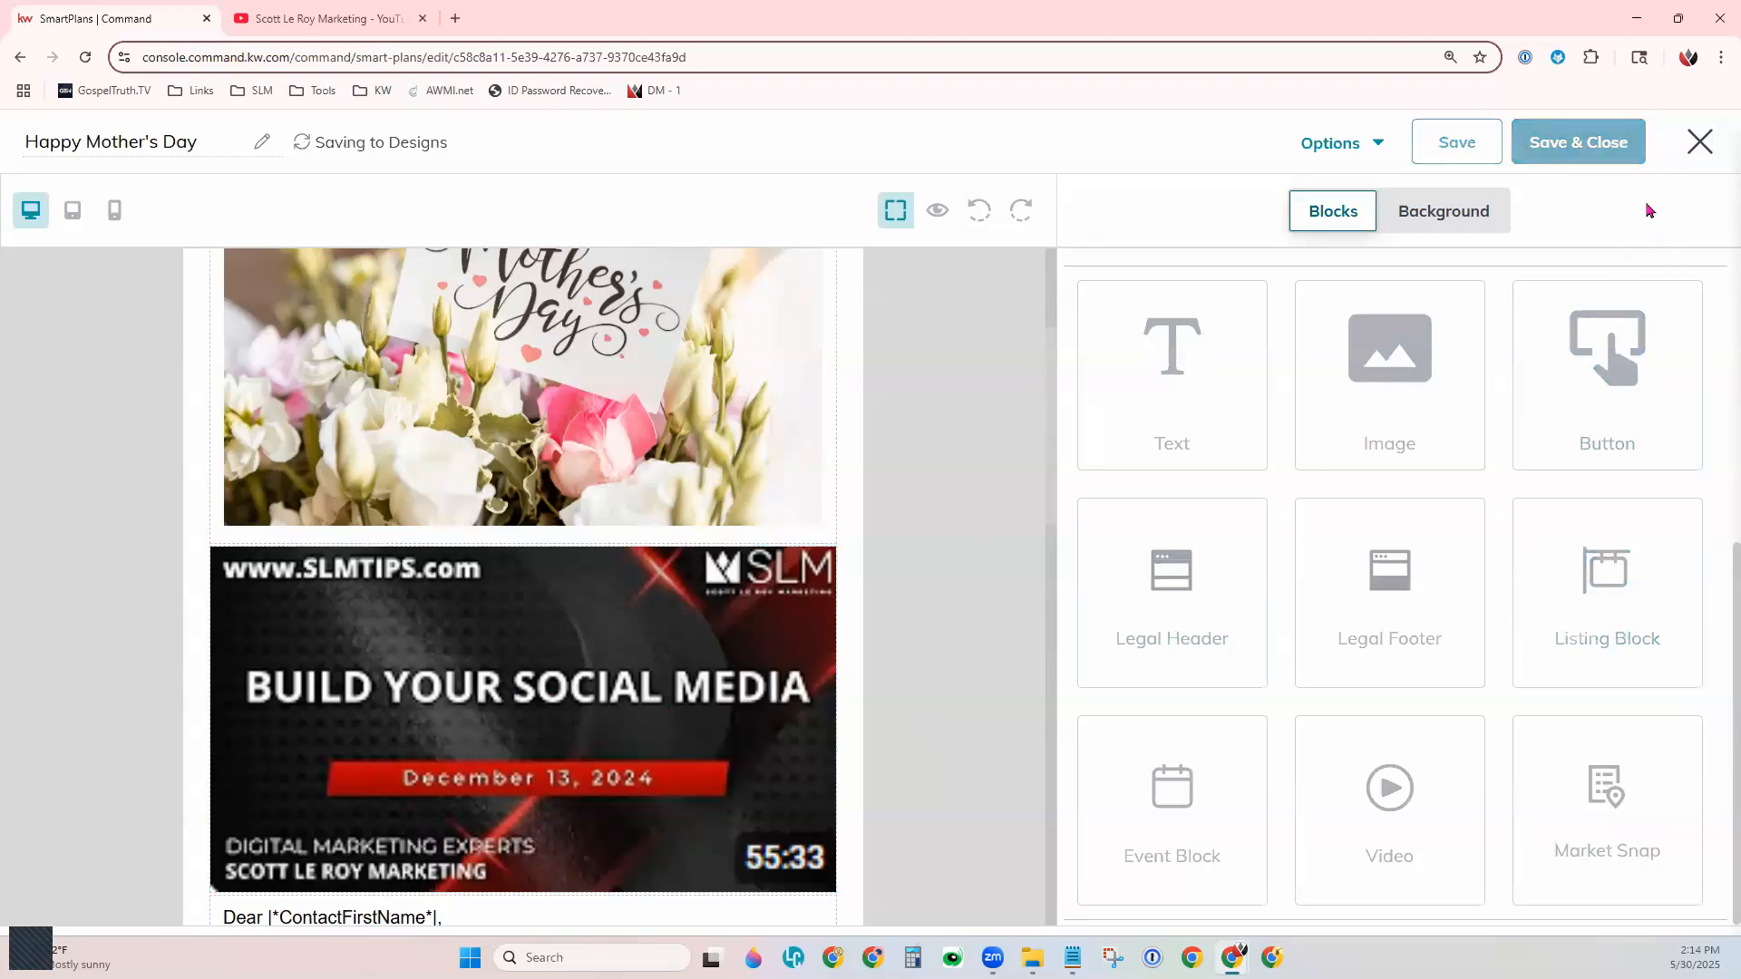
pyautogui.click(1699, 142)
pyautogui.click(1099, 597)
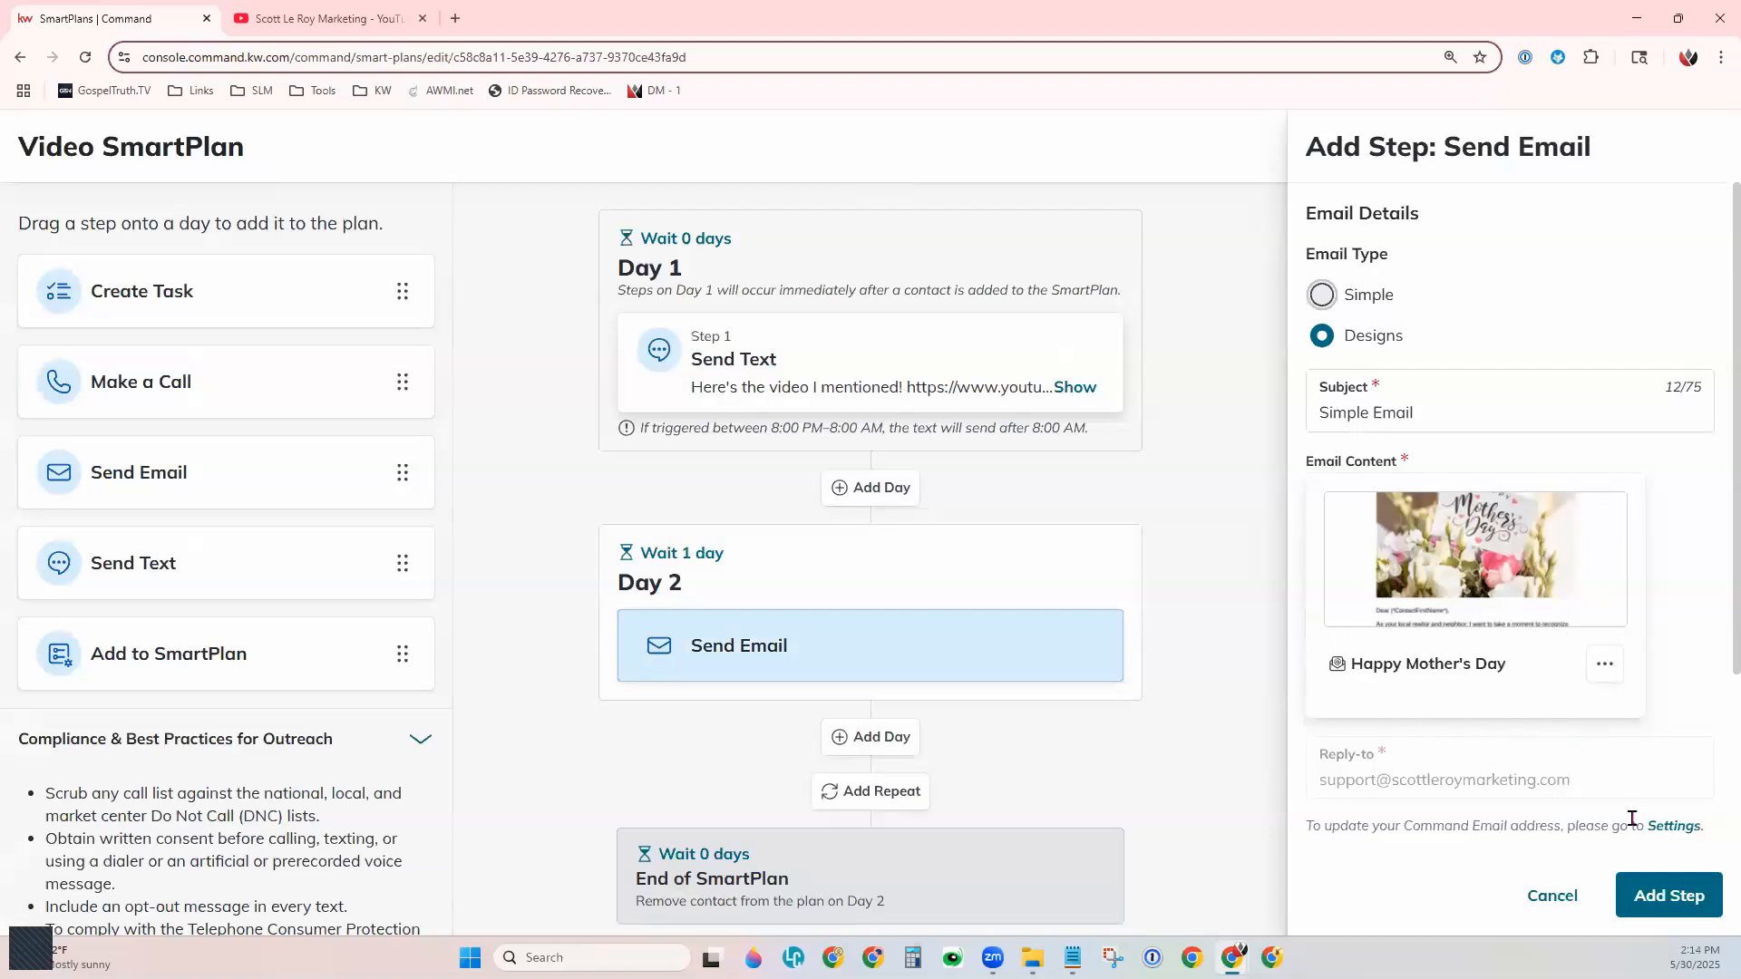
pyautogui.click(1671, 909)
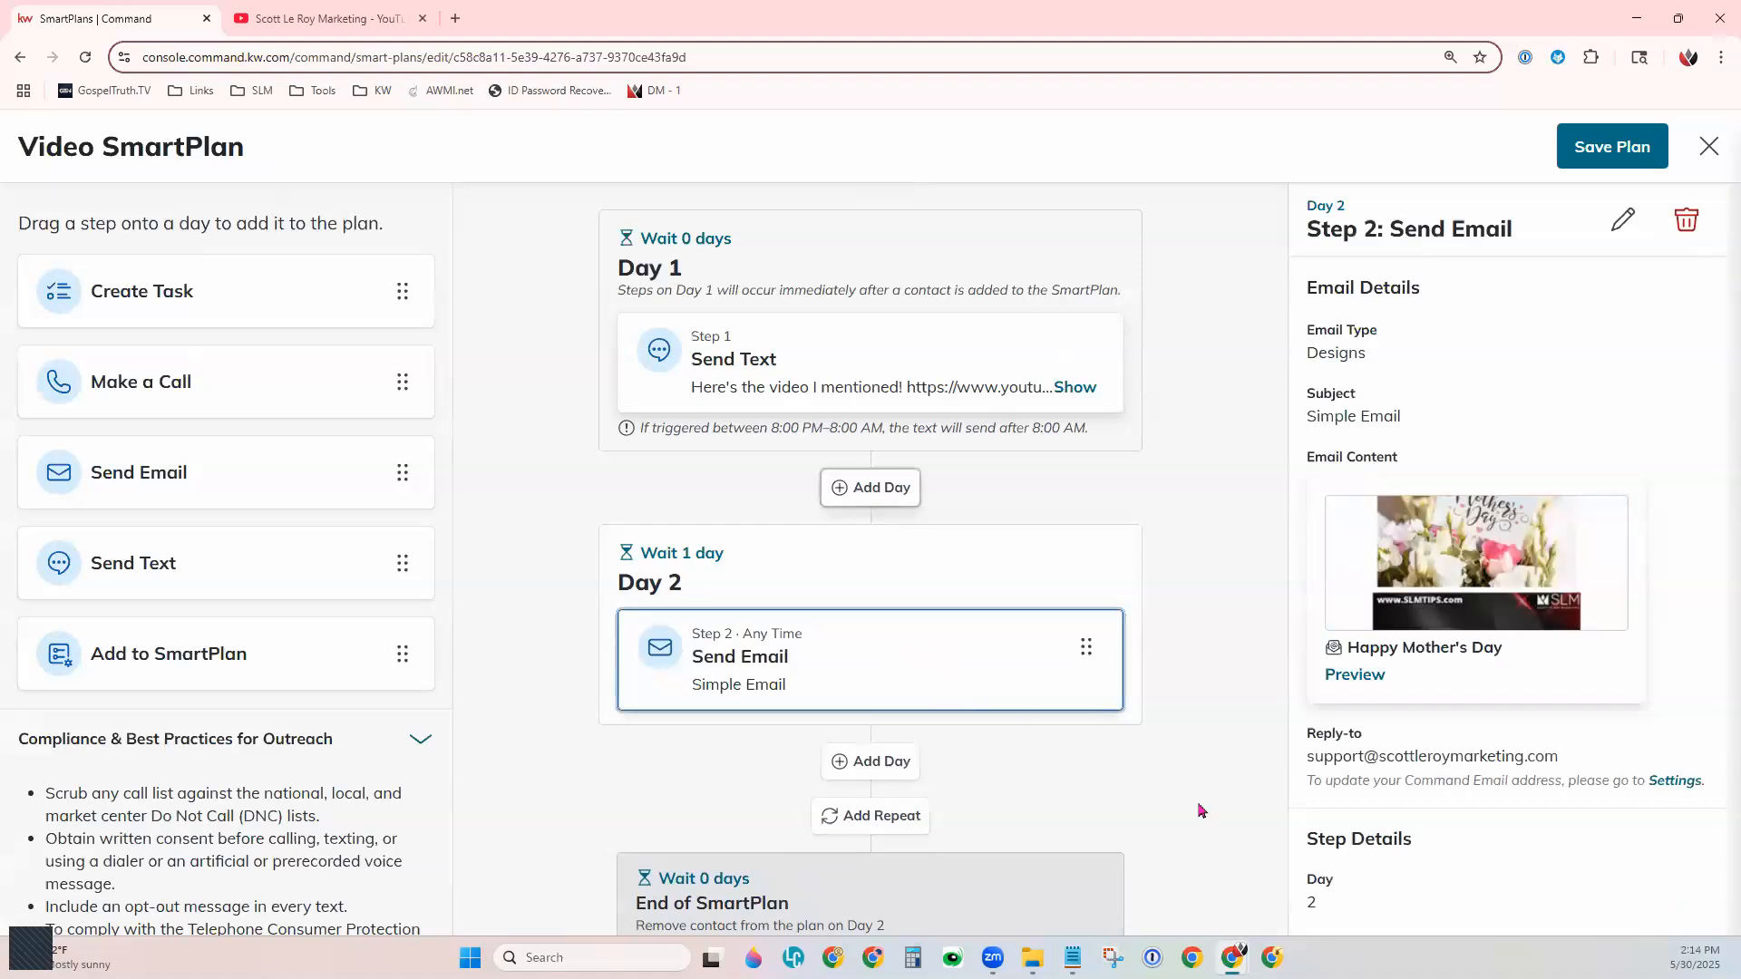